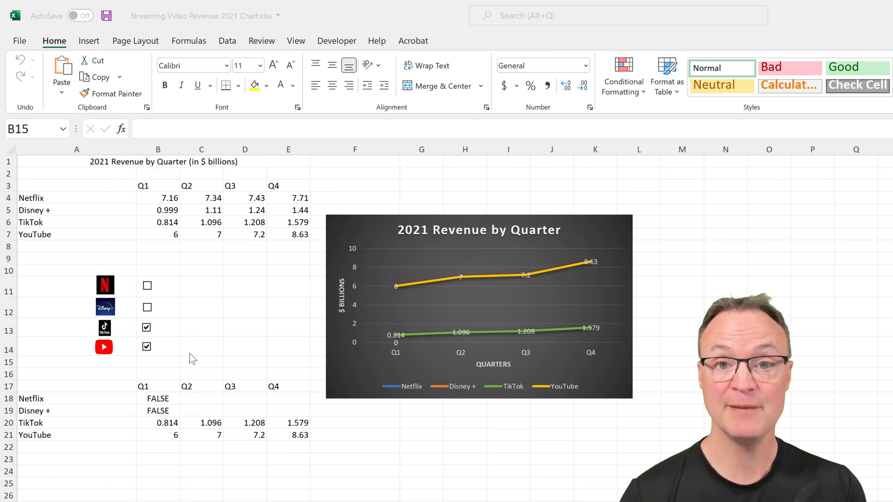
# Step: Toggle the Netflix check box on and off, and leave only Disney + and TikTok enabled for the chart
pyautogui.click(166, 352)
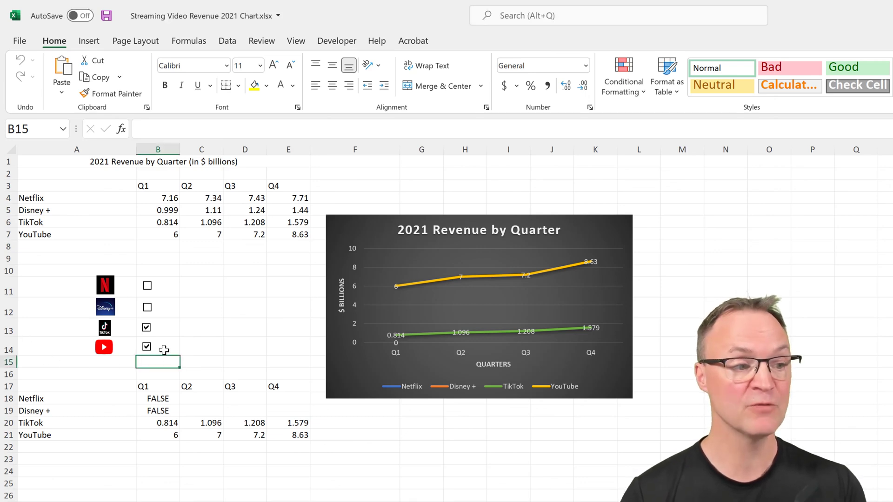
pyautogui.click(148, 286)
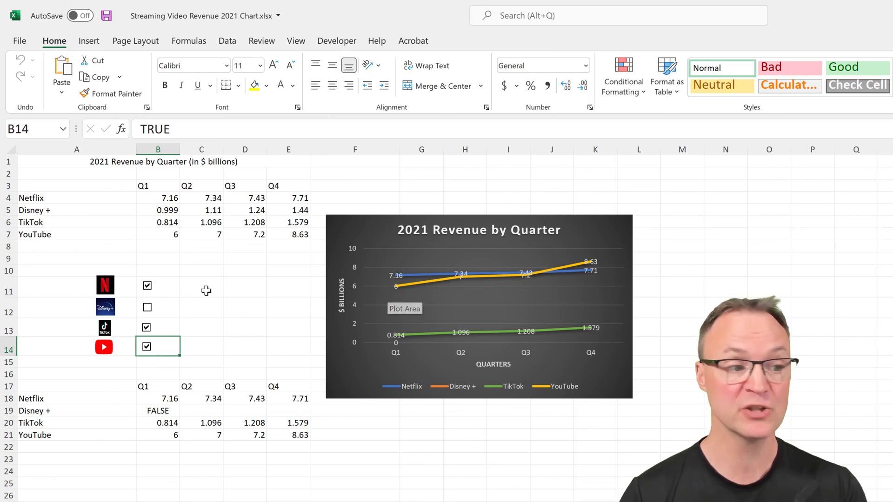
pyautogui.click(147, 285)
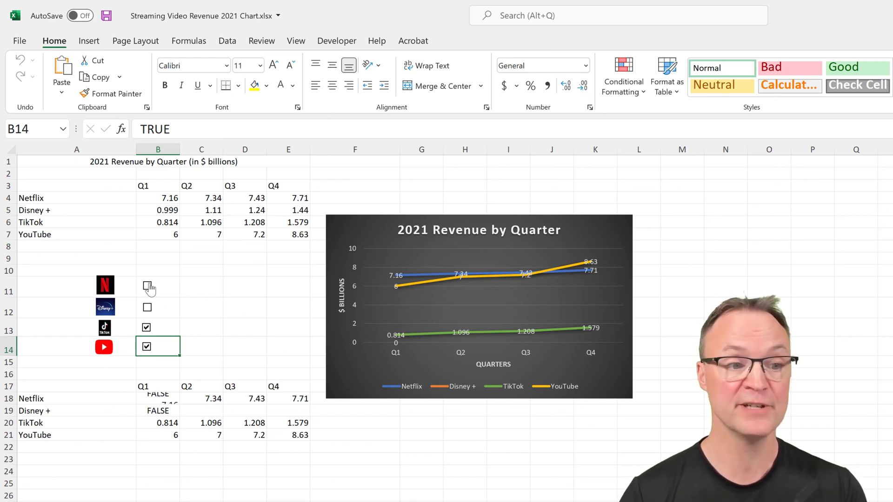
pyautogui.click(148, 308)
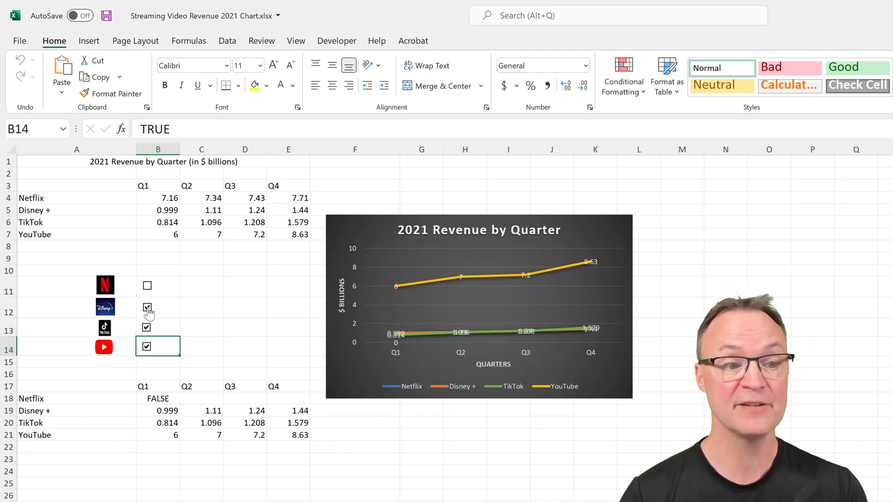
pyautogui.click(147, 348)
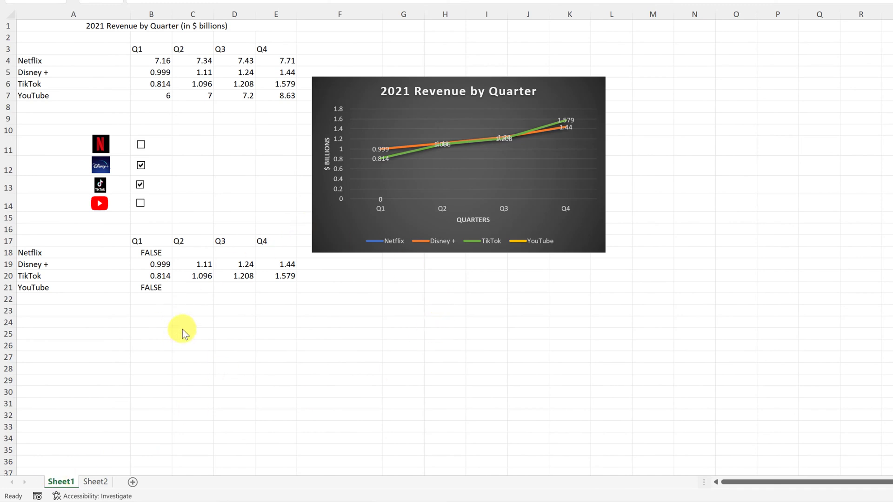
# Step: Switch to Sheet2 and enable the Developer tab in the main ribbon tabs
pyautogui.click(98, 482)
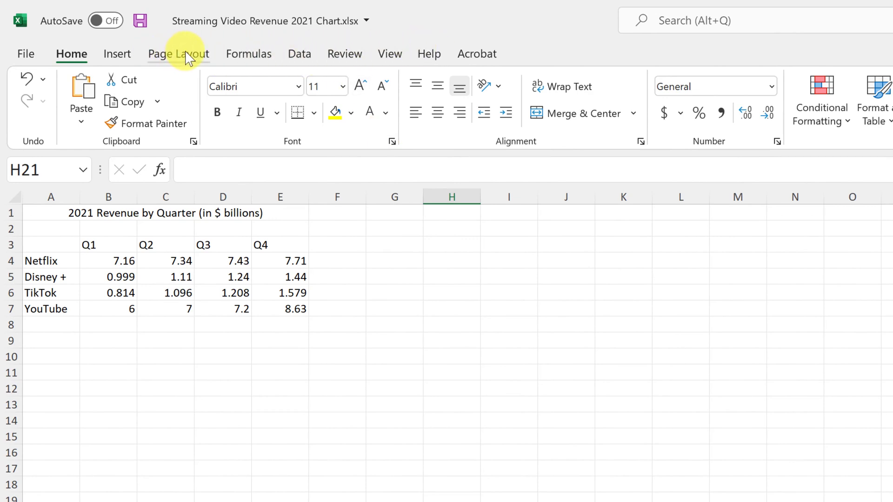
pyautogui.rightClick(401, 58)
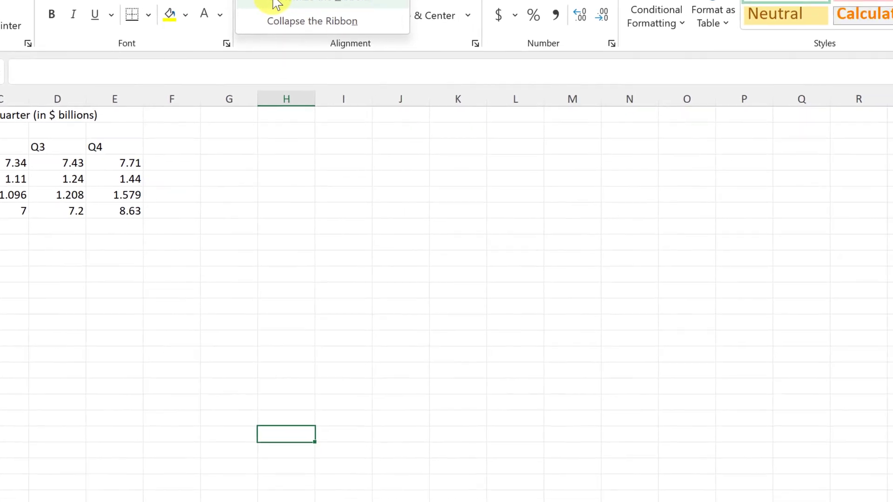
pyautogui.click(440, 95)
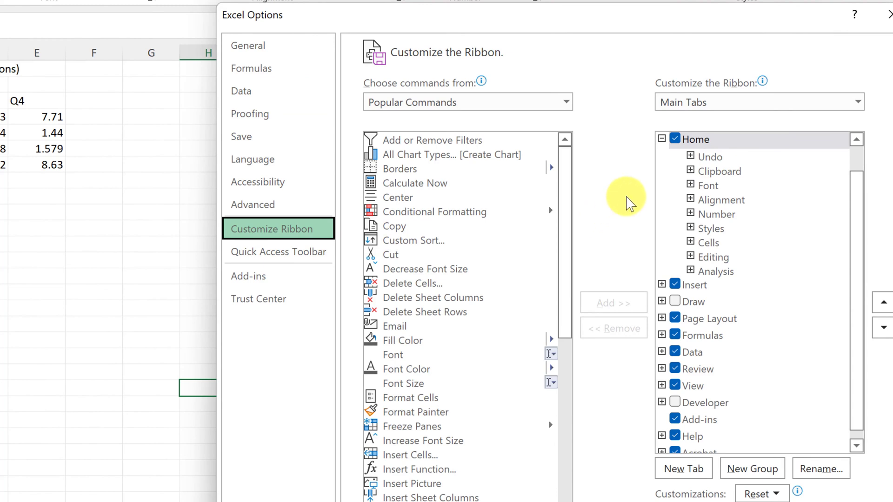
pyautogui.click(675, 403)
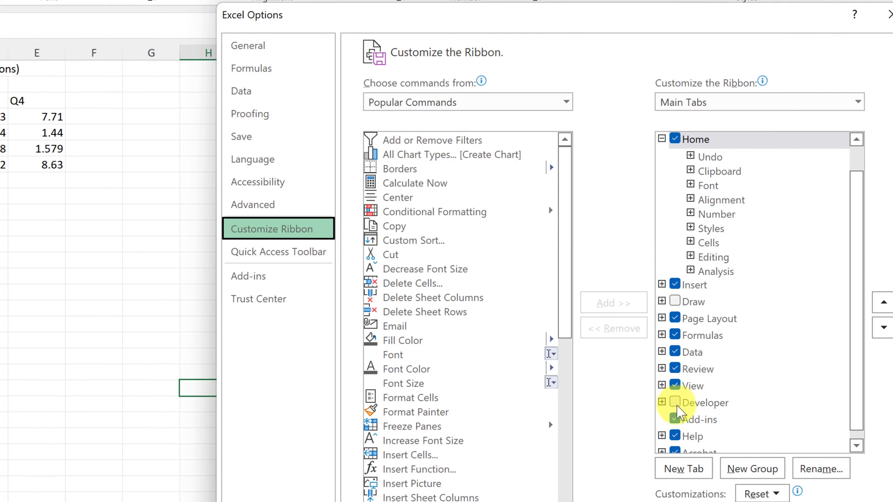
pyautogui.click(794, 443)
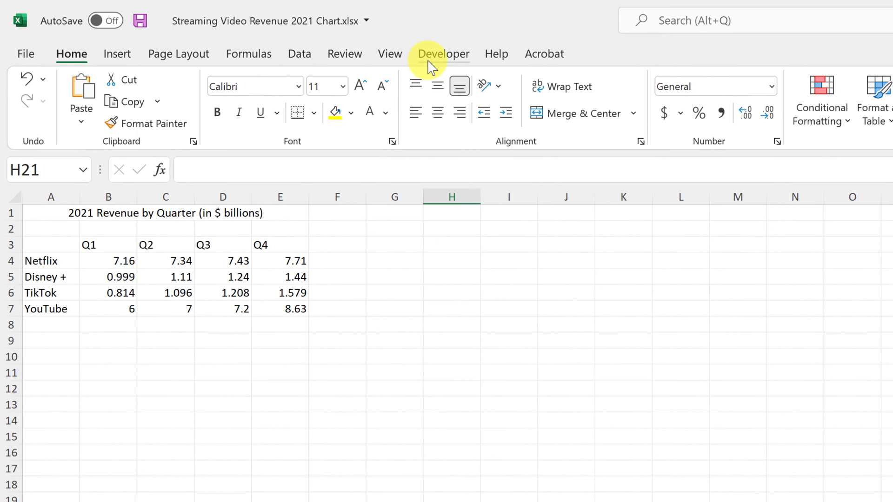
# Step: Insert a form control check box below the revenue table, around cells C12 to D13, and deselect it
pyautogui.click(445, 57)
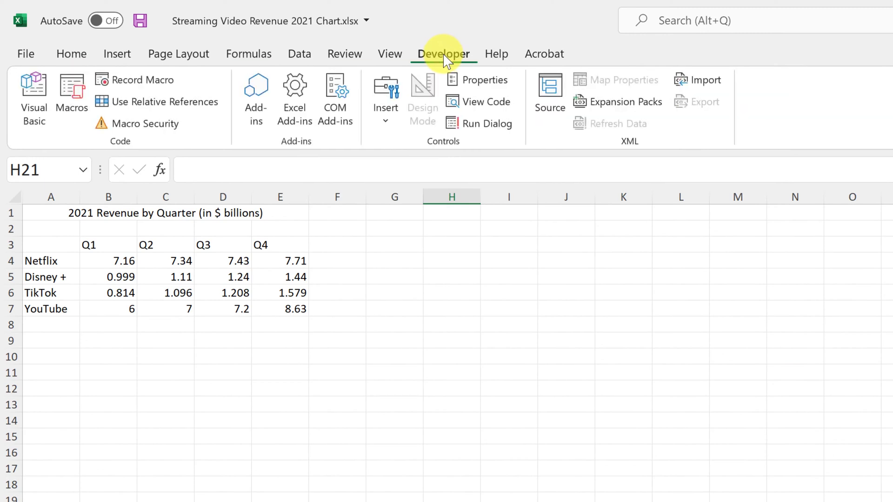
pyautogui.click(388, 121)
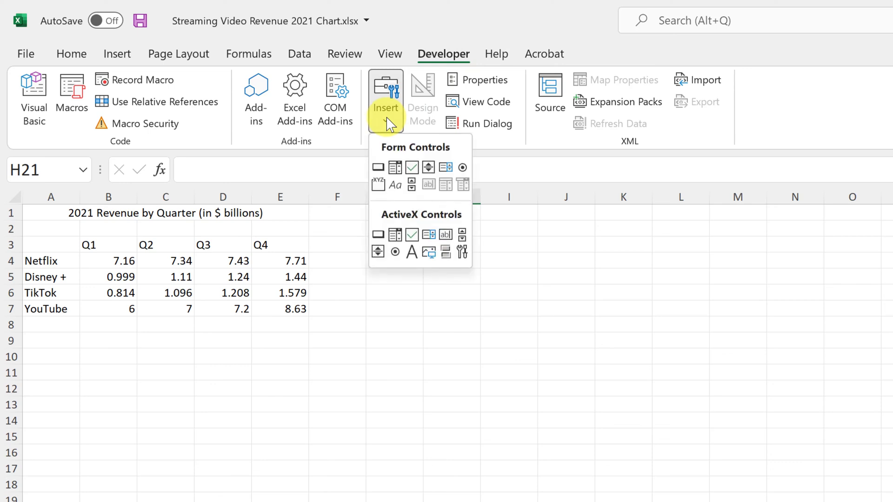
pyautogui.click(412, 169)
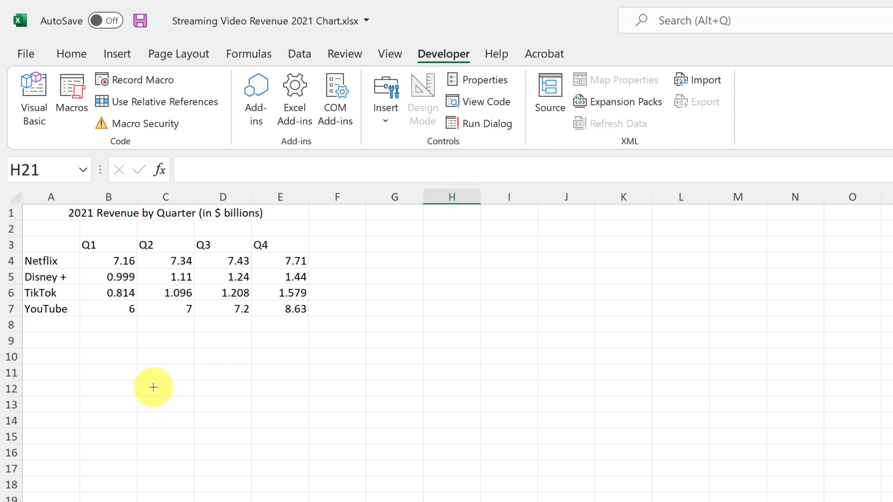
pyautogui.moveTo(147, 386)
pyautogui.mouseDown()
pyautogui.moveTo(175, 397)
pyautogui.moveTo(222, 395)
pyautogui.mouseUp()
pyautogui.click(203, 434)
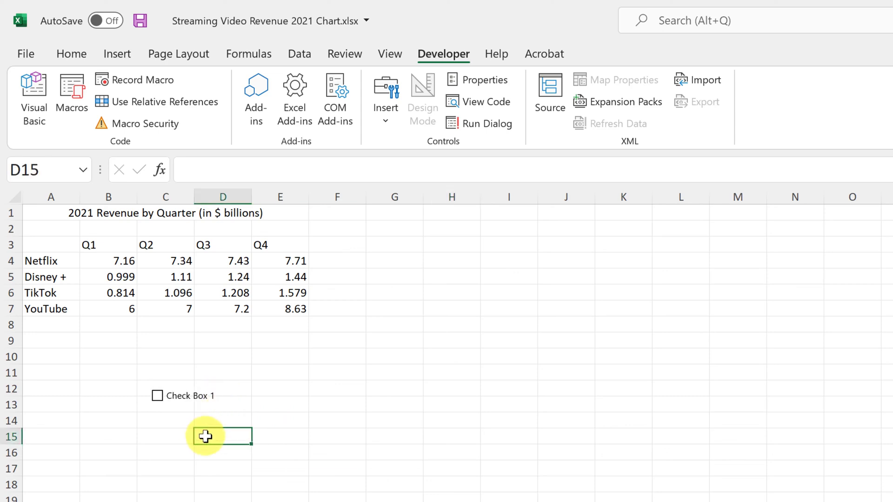
pyautogui.click(110, 458)
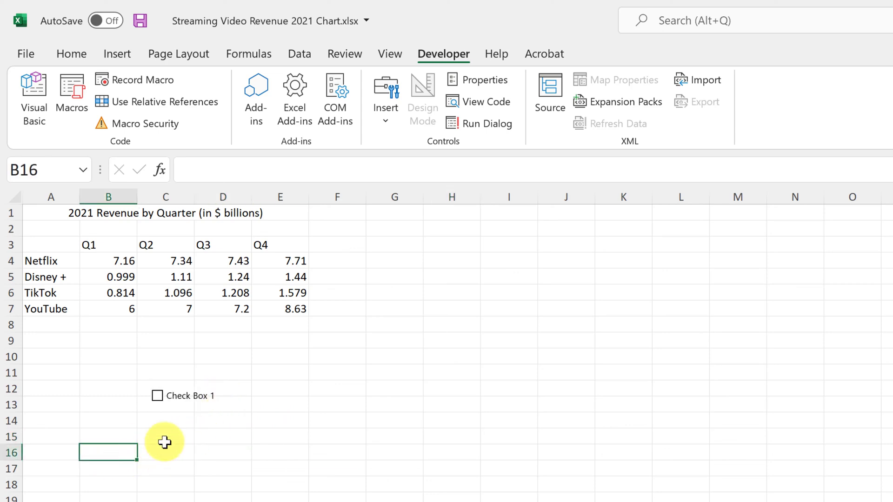
# Step: Test the new check box by toggling it several times, leaving it checked
pyautogui.click(181, 399)
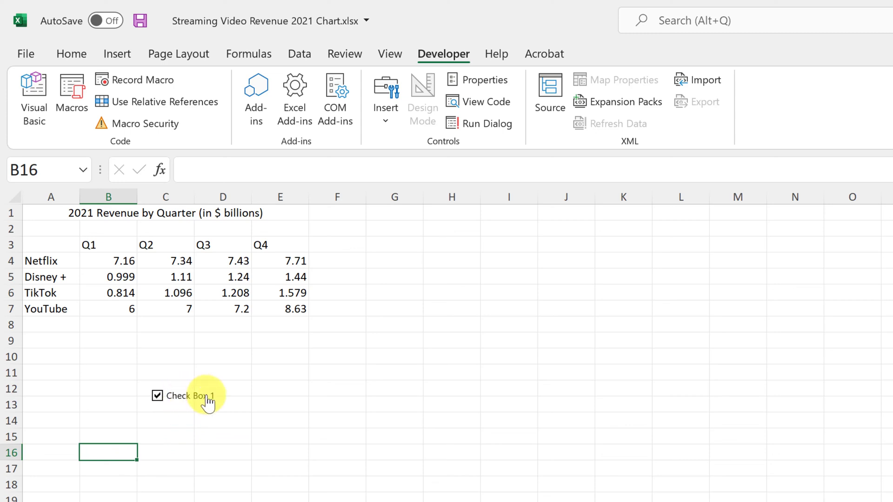
pyautogui.click(164, 400)
pyautogui.click(164, 401)
pyautogui.click(164, 401)
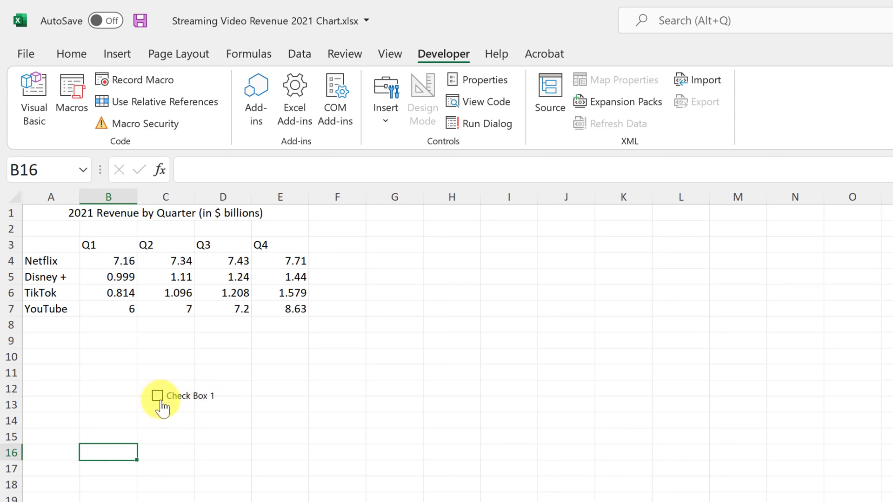
pyautogui.click(188, 399)
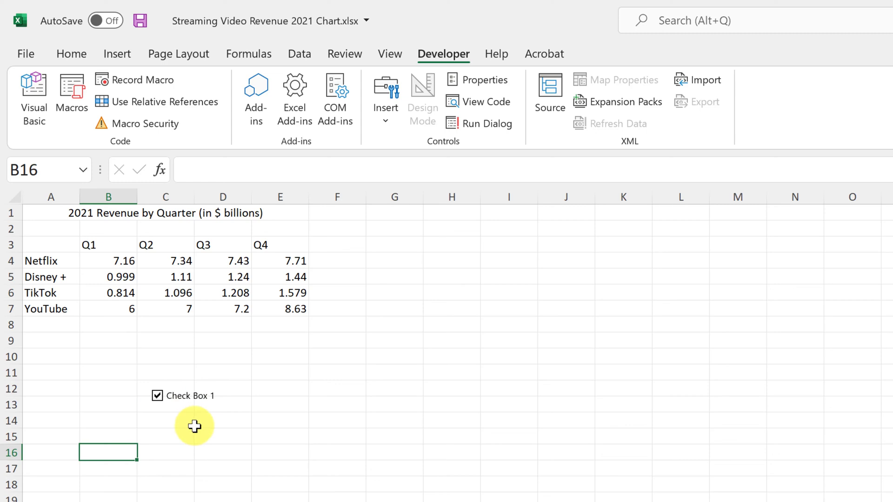
# Step: Select the check box without toggling it and nudge it slightly up and to the left, level with row 12
pyautogui.rightClick(182, 395)
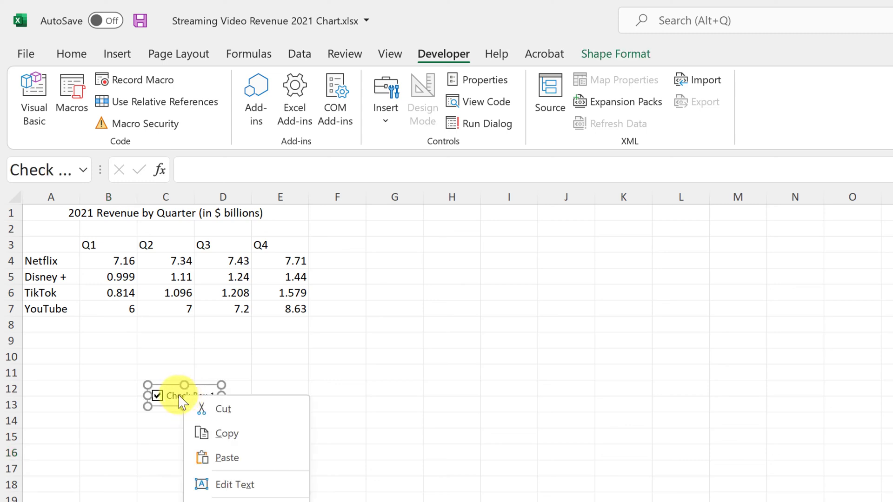
pyautogui.click(170, 390)
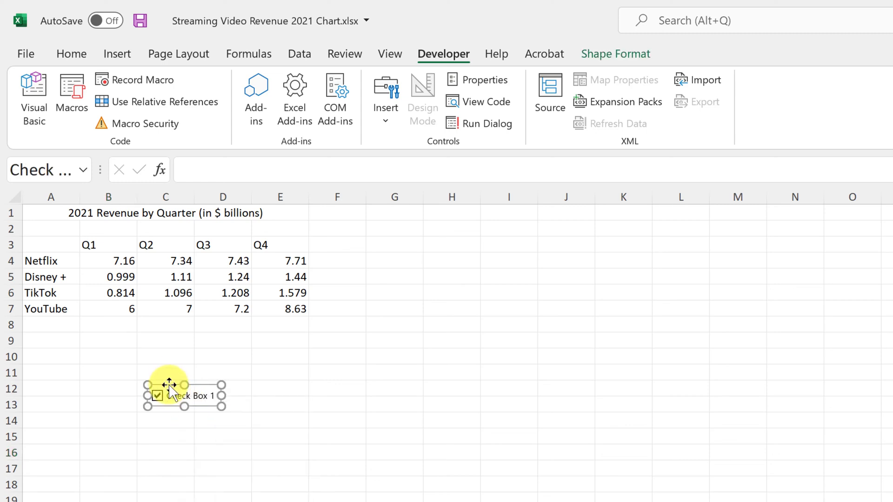
pyautogui.moveTo(169, 384)
pyautogui.mouseDown()
pyautogui.moveTo(239, 393)
pyautogui.moveTo(193, 409)
pyautogui.moveTo(160, 378)
pyautogui.mouseUp()
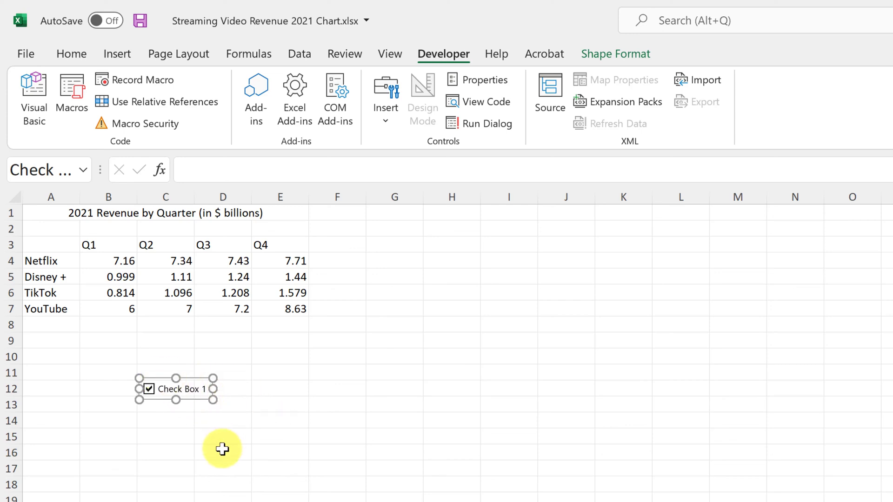
# Step: Delete the check box's label text and shrink its frame to fit within column C
pyautogui.click(164, 389)
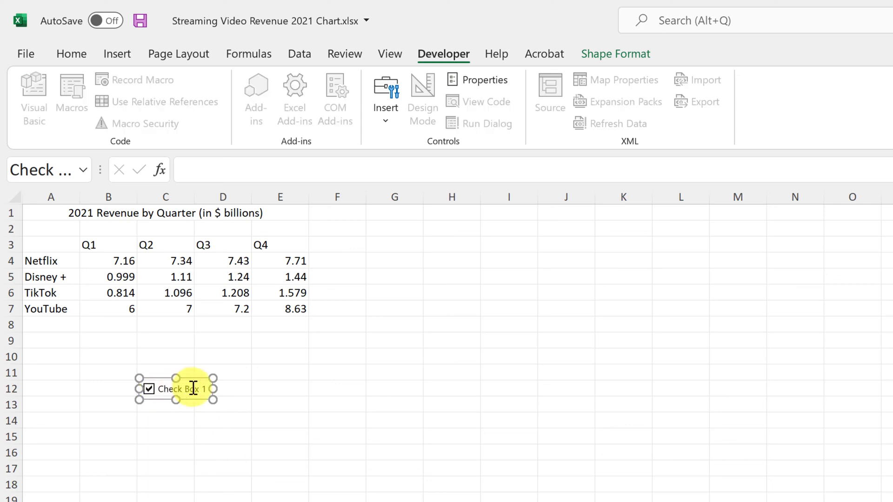
pyautogui.moveTo(204, 389); pyautogui.dragTo(149, 389)
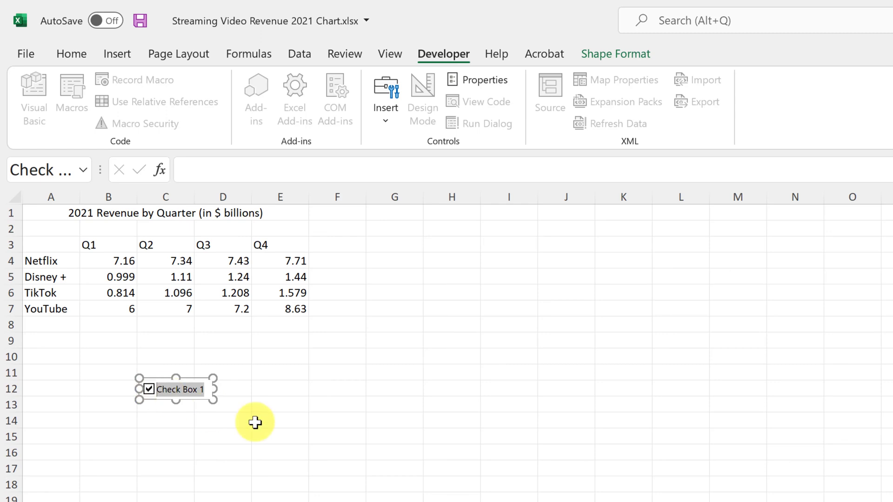
pyautogui.press('BackSpace')
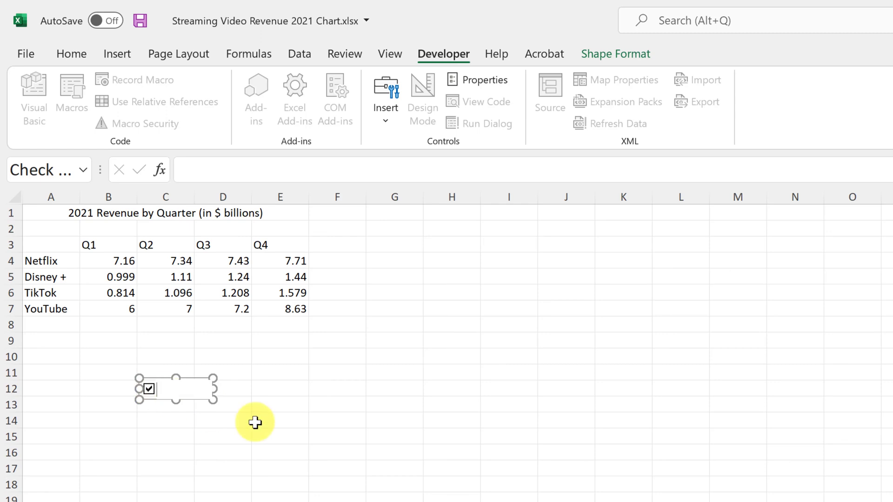
pyautogui.moveTo(211, 390); pyautogui.dragTo(171, 392)
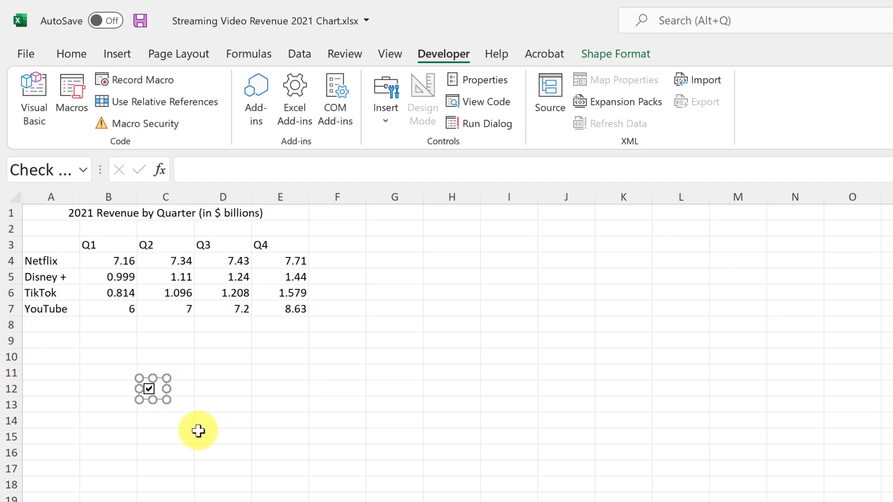
pyautogui.click(191, 432)
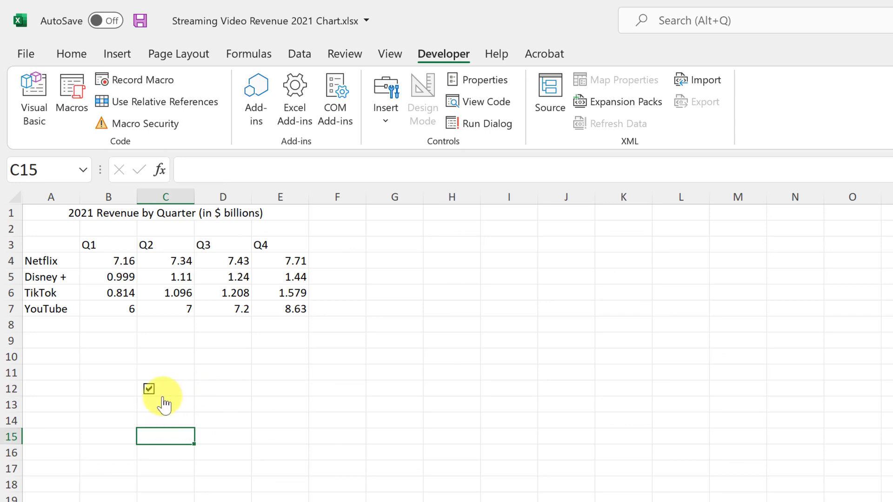
# Step: Test the unlabeled check box by toggling it on and off, leaving it unchecked
pyautogui.click(149, 389)
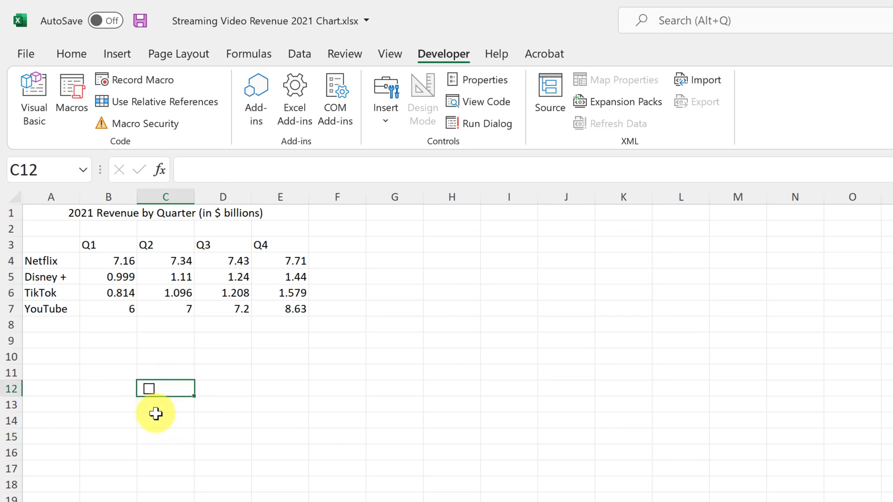
pyautogui.click(155, 406)
pyautogui.click(149, 389)
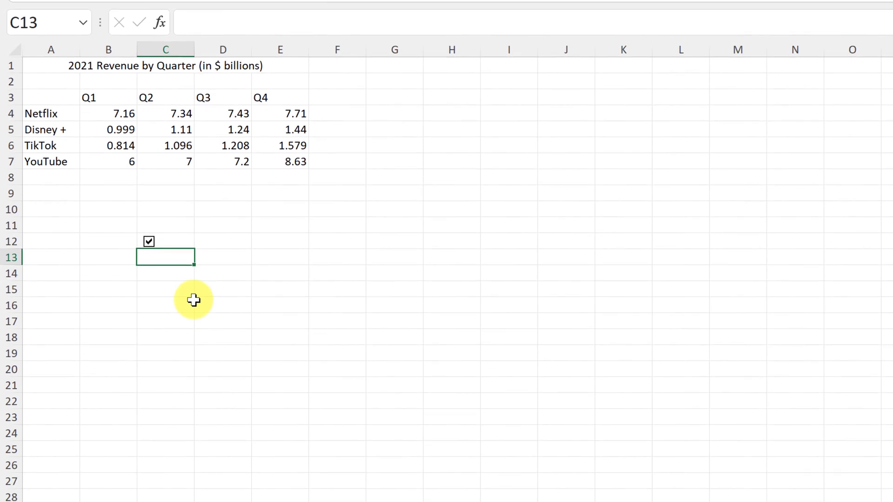
pyautogui.click(151, 245)
pyautogui.click(150, 246)
pyautogui.click(150, 246)
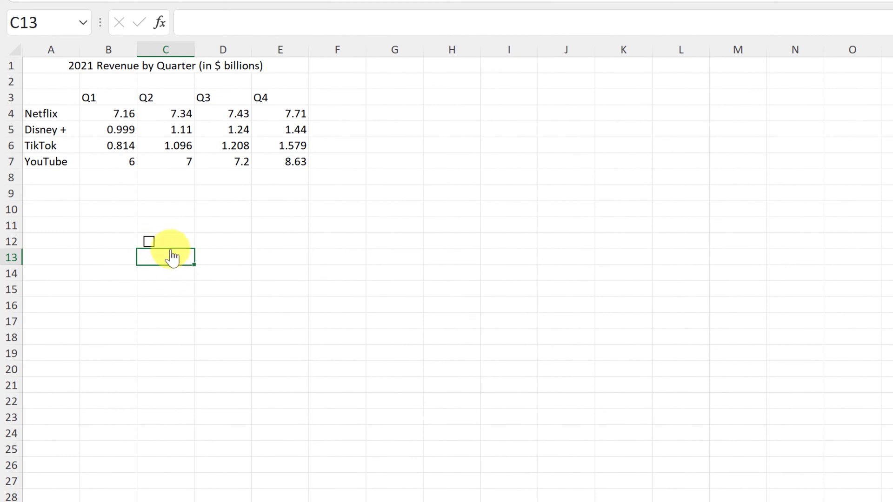
# Step: Format the check box control with the value Checked and link it to cell $B$12
pyautogui.rightClick(150, 241)
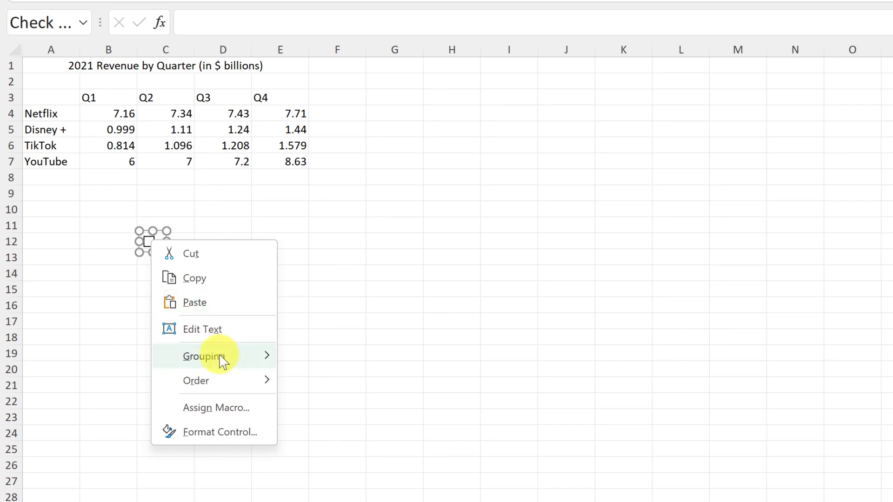
pyautogui.click(236, 433)
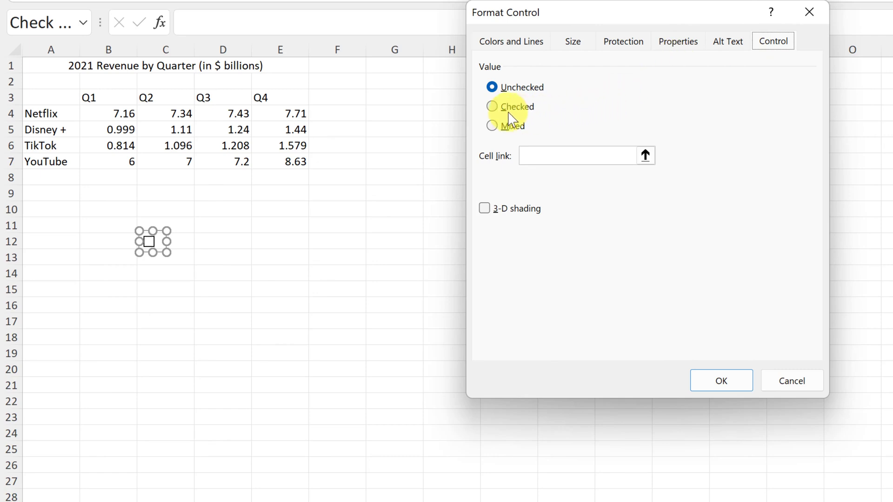
pyautogui.click(493, 107)
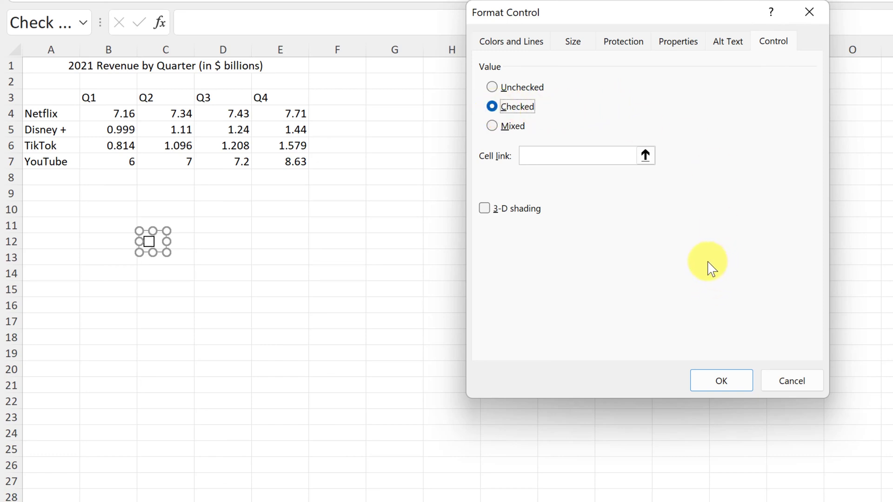
pyautogui.click(645, 157)
pyautogui.click(100, 246)
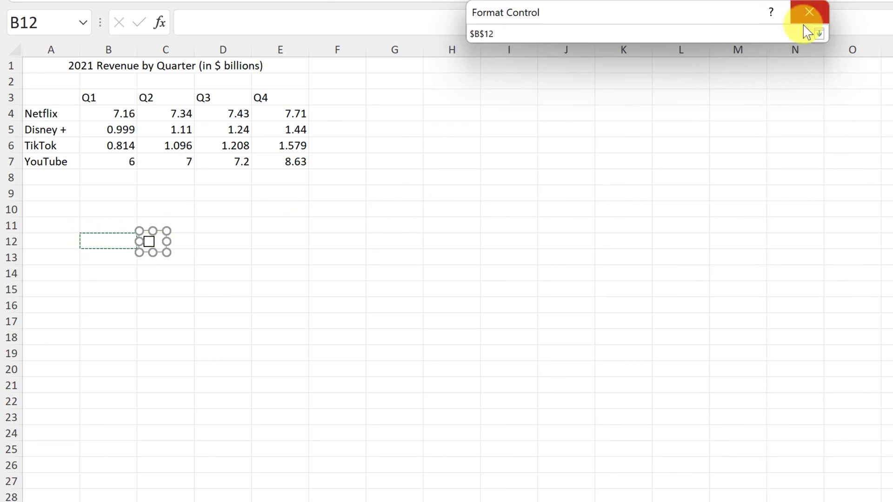
pyautogui.click(819, 33)
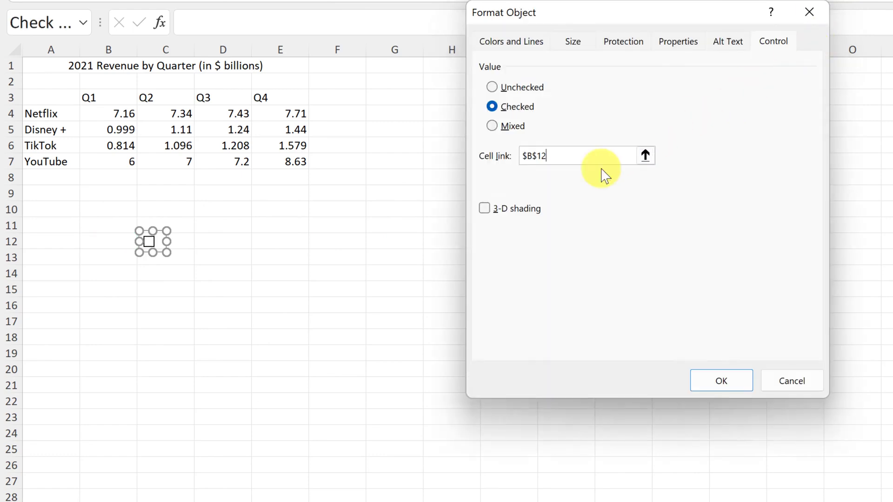
pyautogui.click(727, 384)
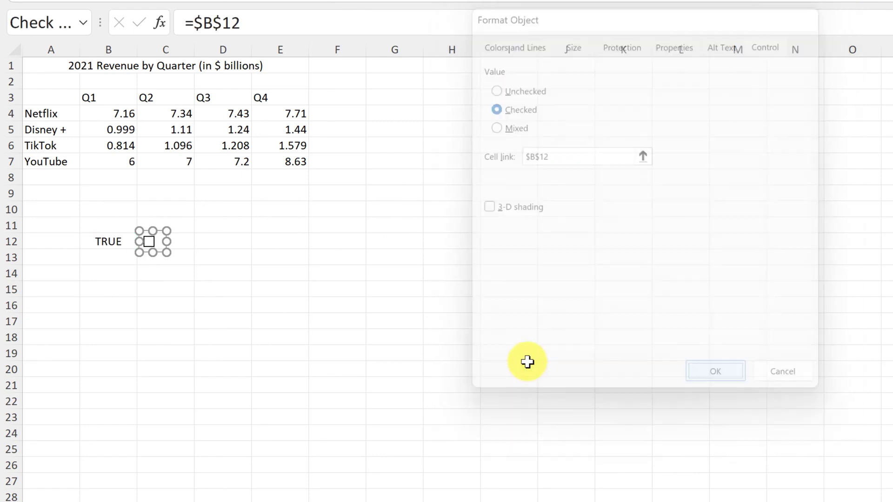
# Step: Fill the check box in cell C12 down through C15 to create one check box per streaming service
pyautogui.click(159, 278)
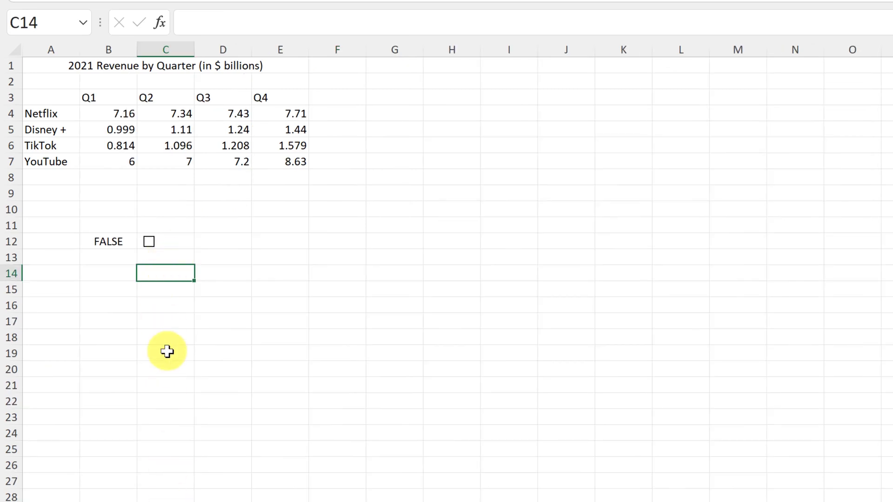
pyautogui.click(172, 242)
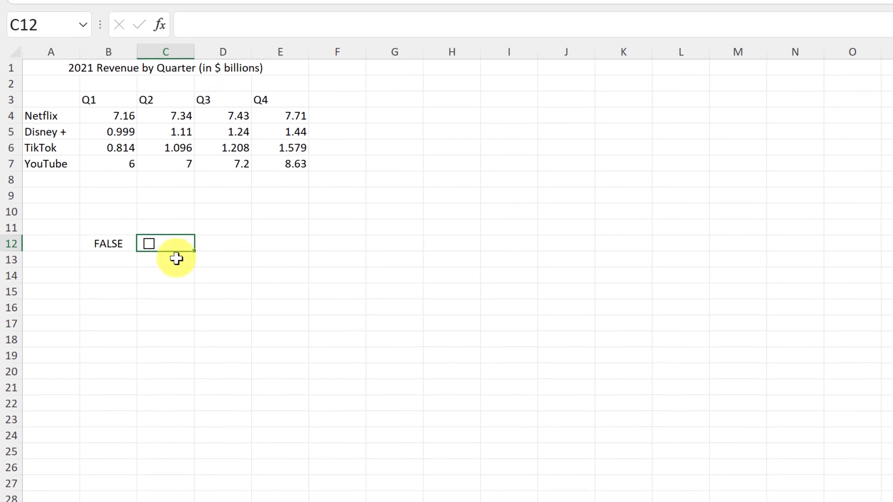
pyautogui.click(386, 55)
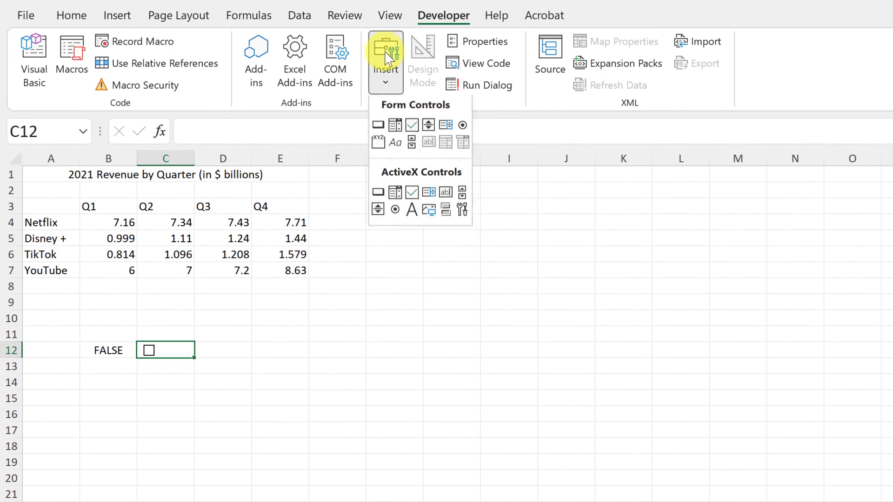
pyautogui.click(181, 385)
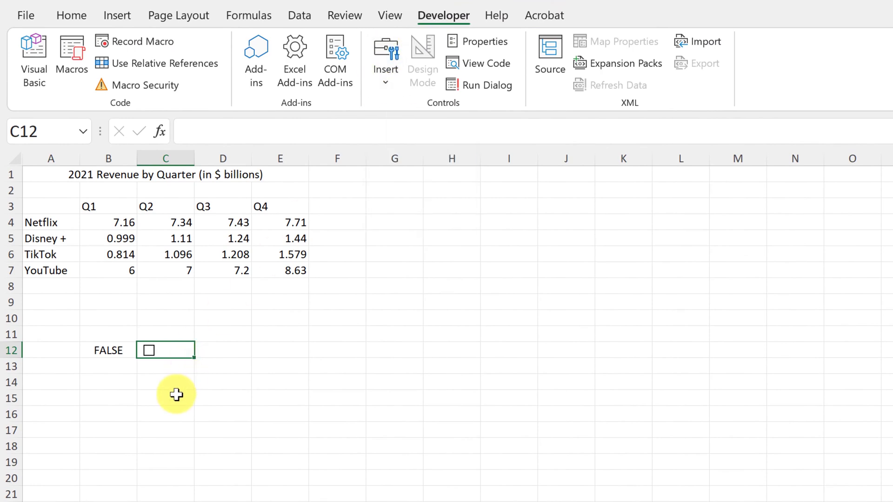
pyautogui.click(166, 384)
pyautogui.click(176, 354)
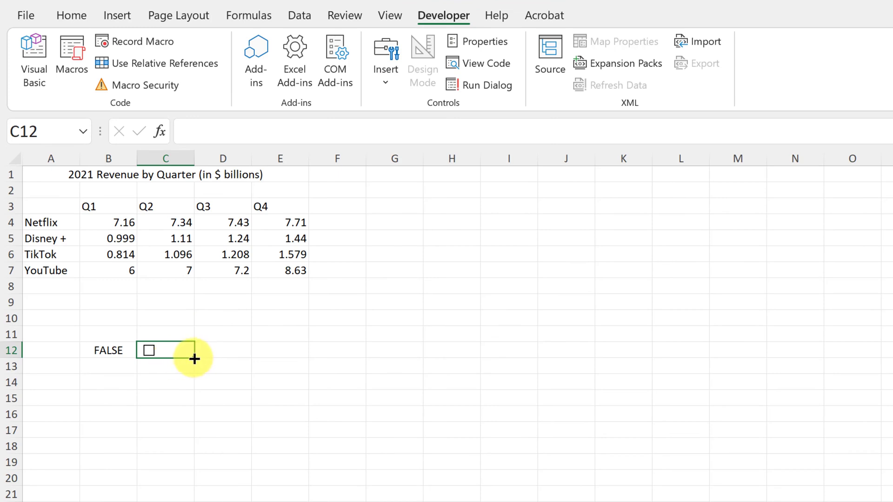
pyautogui.moveTo(194, 359); pyautogui.dragTo(189, 403)
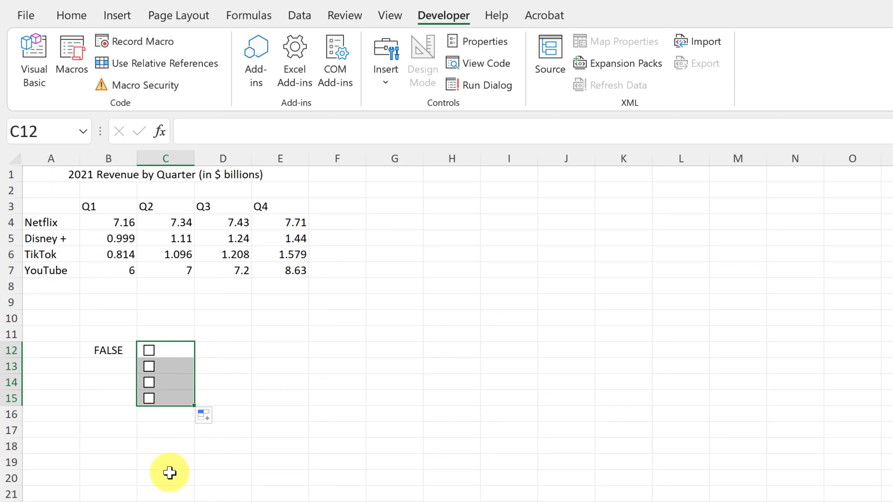
pyautogui.click(170, 473)
# Step: Link the row 13 check box to cell $B$13 in its control format settings
pyautogui.click(166, 369)
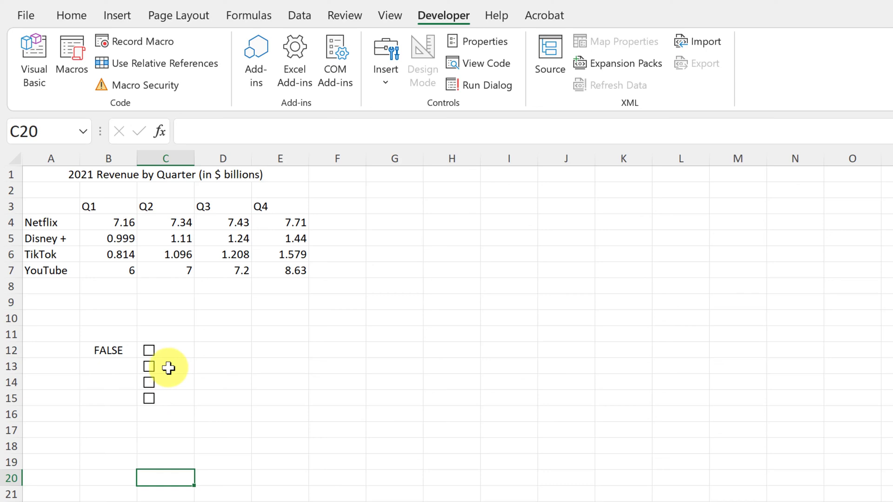
pyautogui.click(167, 368)
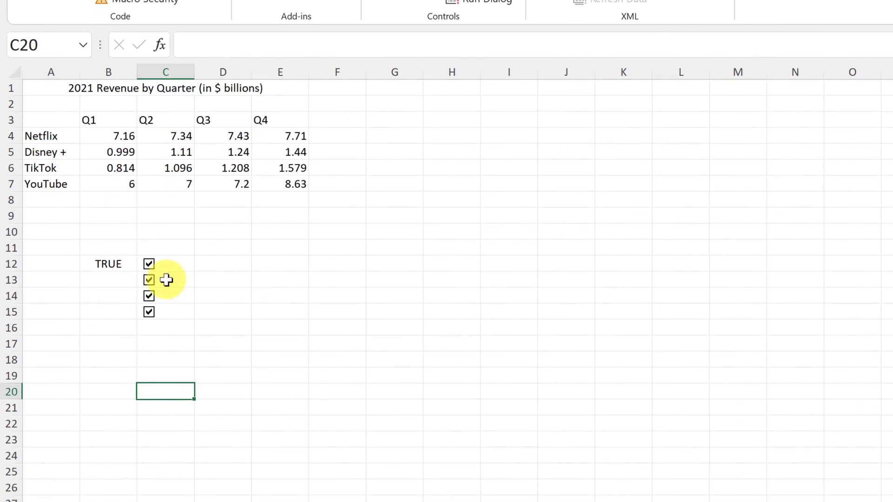
pyautogui.rightClick(166, 280)
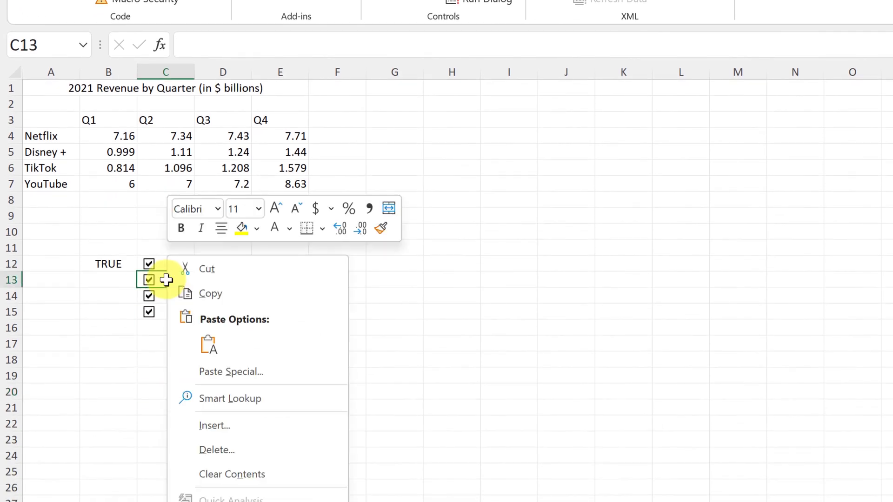
pyautogui.rightClick(159, 281)
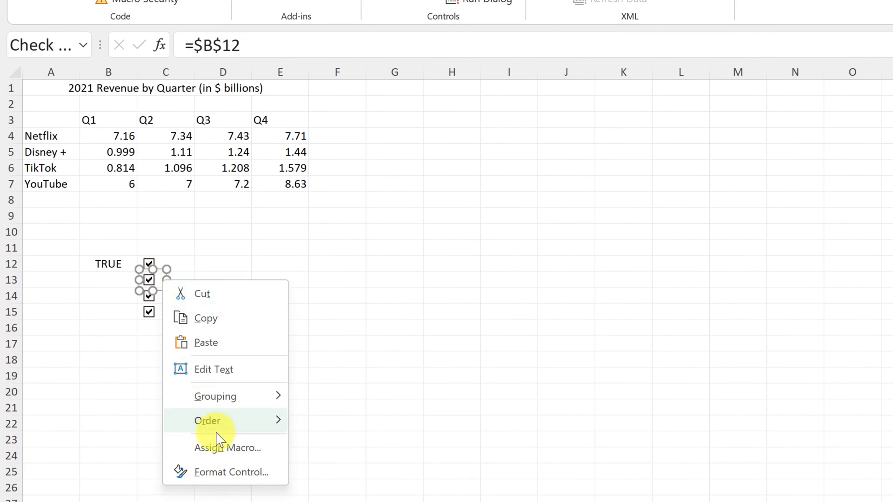
pyautogui.click(237, 471)
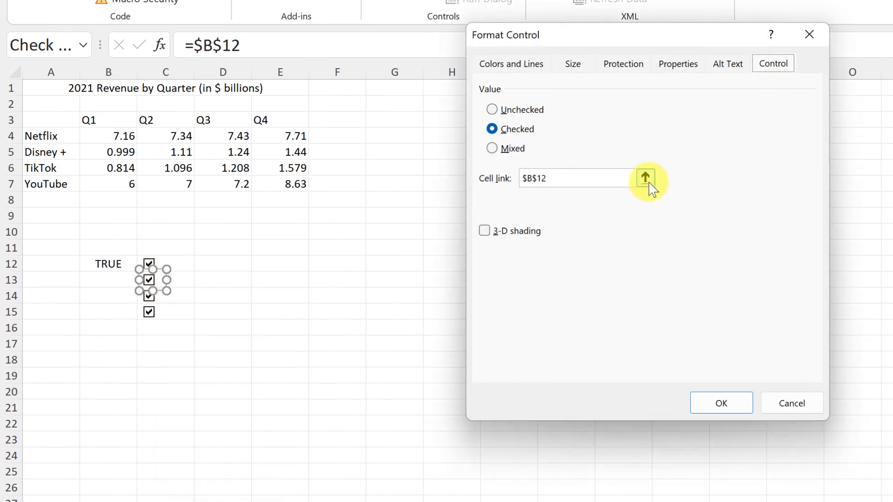
pyautogui.click(645, 178)
pyautogui.click(126, 281)
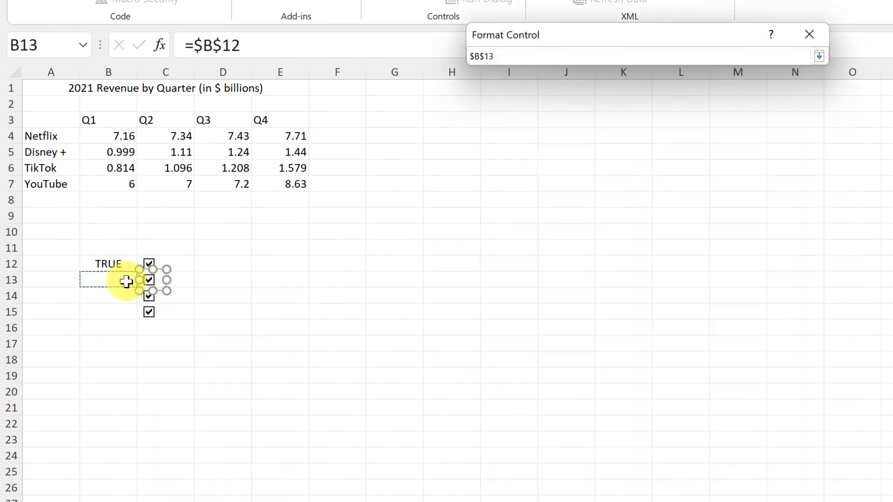
pyautogui.press('Return')
pyautogui.click(721, 402)
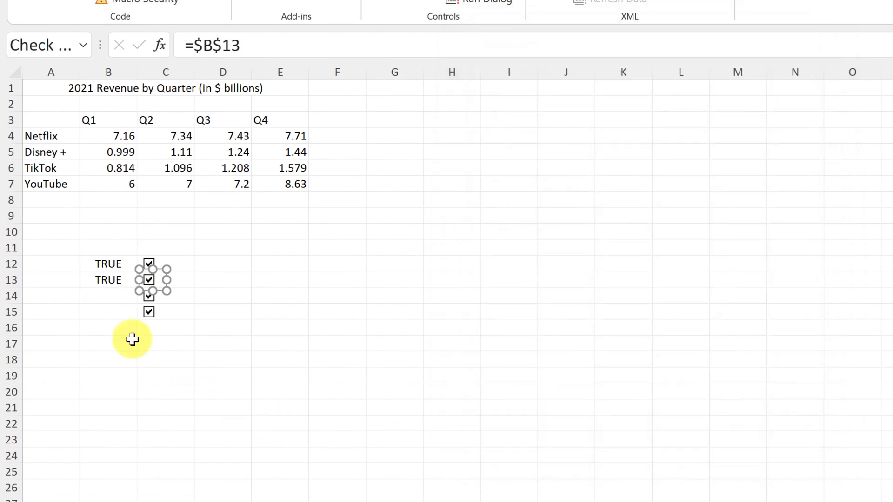
# Step: Change the cell link of the row 14 check box to $B$14
pyautogui.click(161, 299)
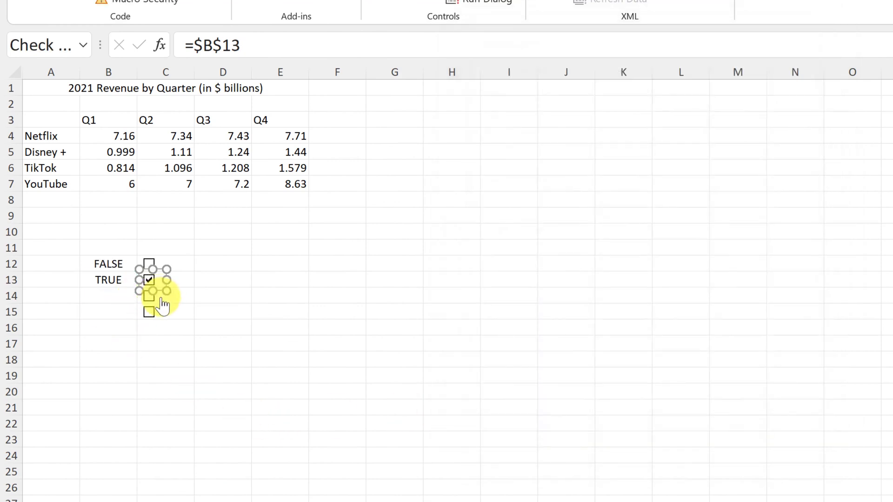
pyautogui.click(160, 302)
pyautogui.click(103, 297)
pyautogui.click(149, 300)
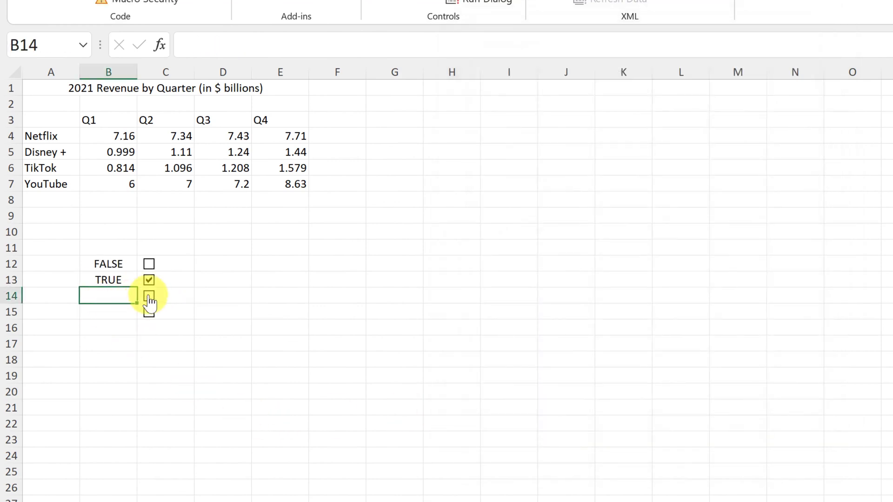
pyautogui.rightClick(148, 300)
pyautogui.click(209, 485)
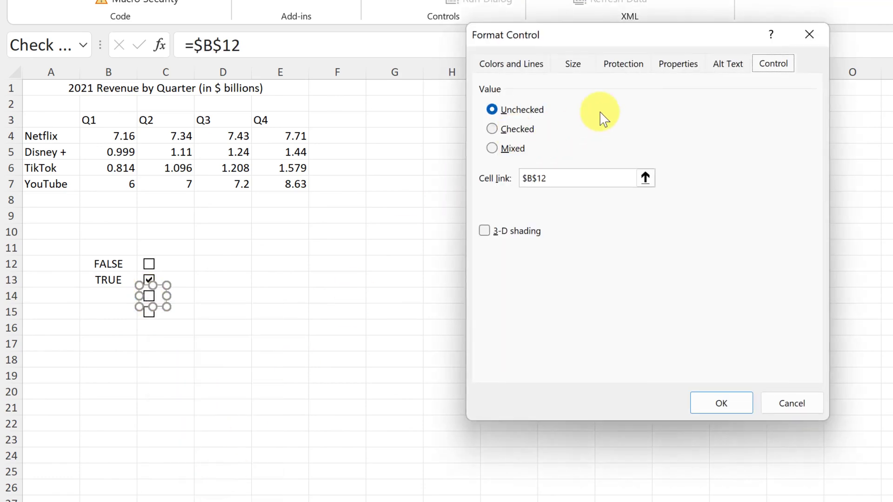
pyautogui.click(645, 178)
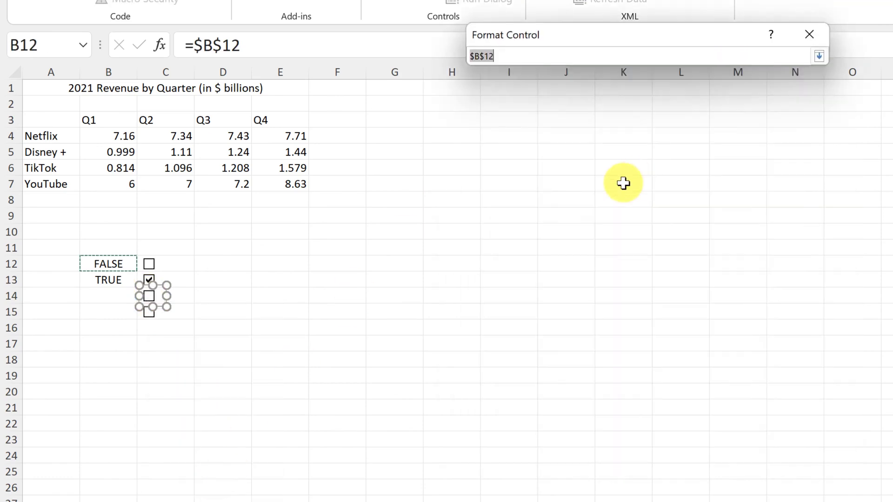
pyautogui.click(104, 297)
pyautogui.press('Return')
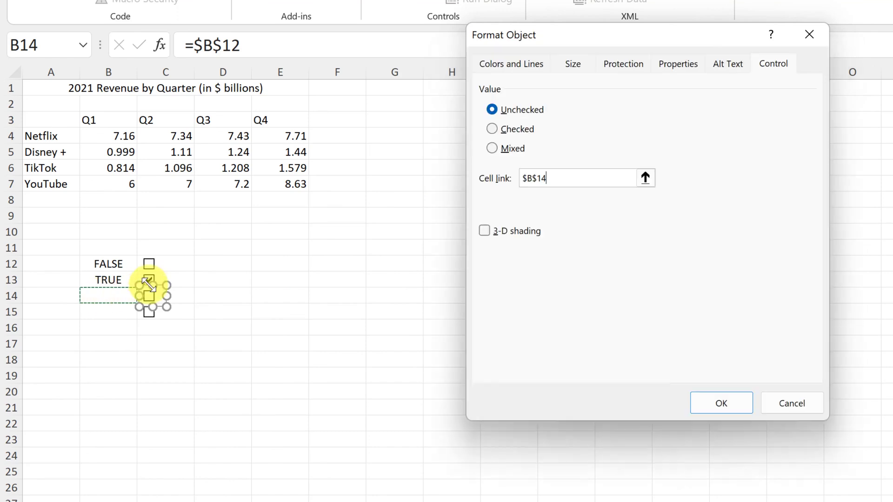
pyautogui.click(718, 403)
# Step: Deselect the row 14 check box and tick it to test its link to B14
pyautogui.click(219, 375)
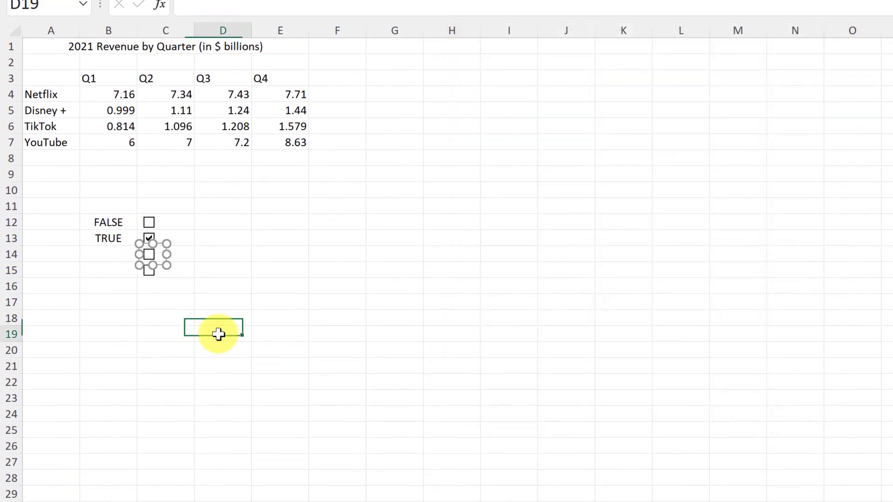
pyautogui.click(149, 254)
pyautogui.rightClick(147, 253)
pyautogui.press('Escape')
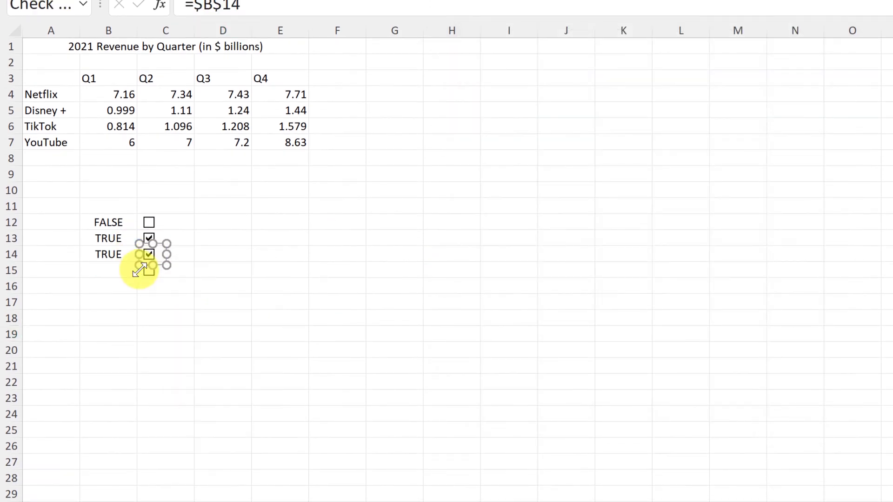
# Step: Set the cell link of the last check box, in row 15, to $B$15
pyautogui.moveTo(140, 269); pyautogui.dragTo(141, 269)
pyautogui.rightClick(158, 272)
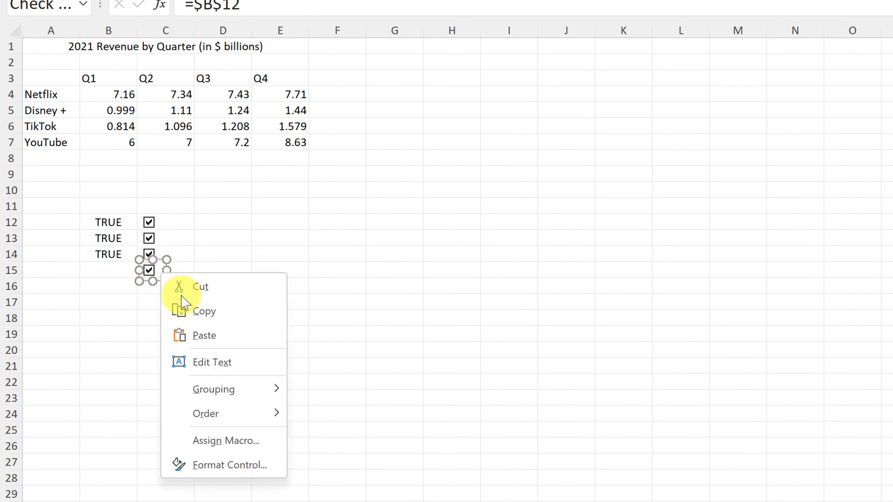
pyautogui.click(237, 470)
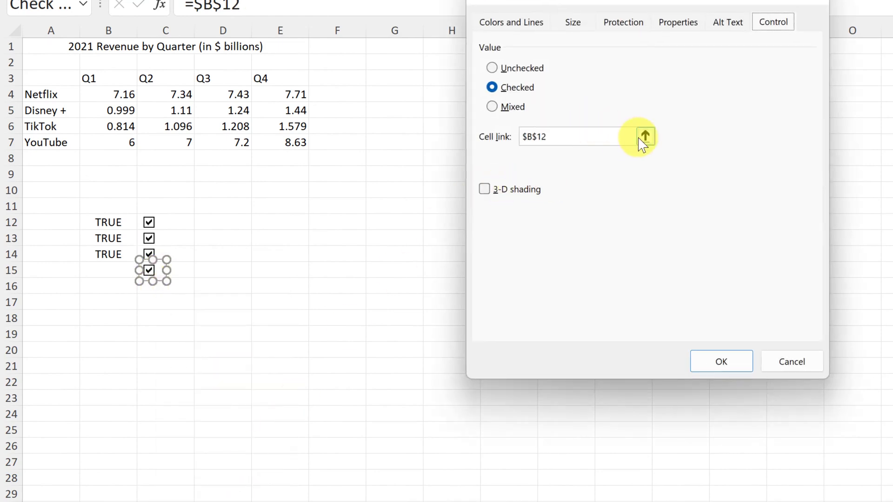
pyautogui.click(644, 136)
pyautogui.click(100, 271)
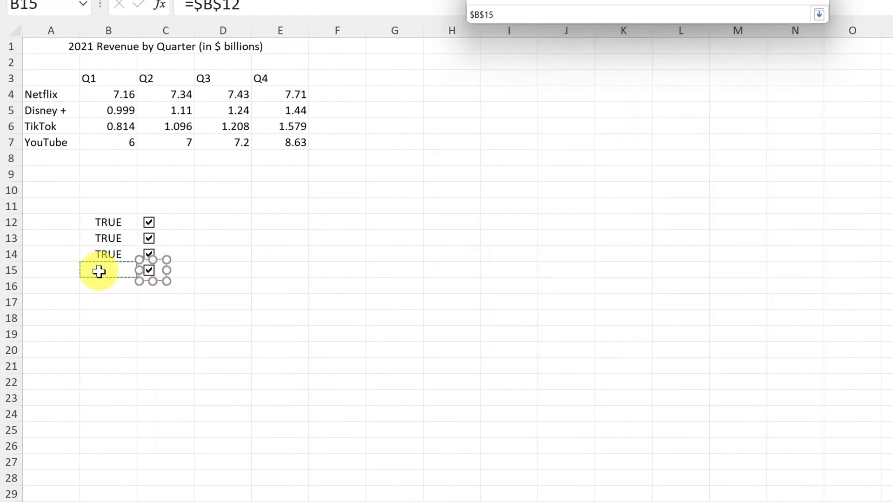
pyautogui.press('Return')
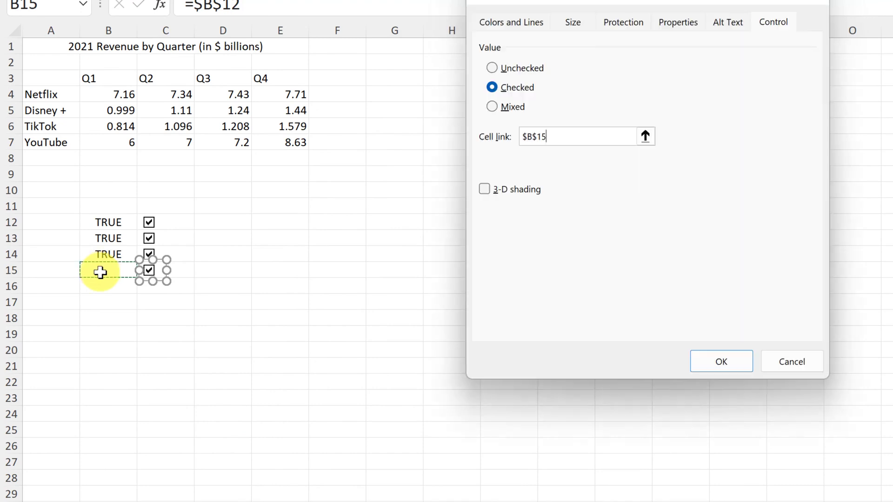
pyautogui.click(721, 361)
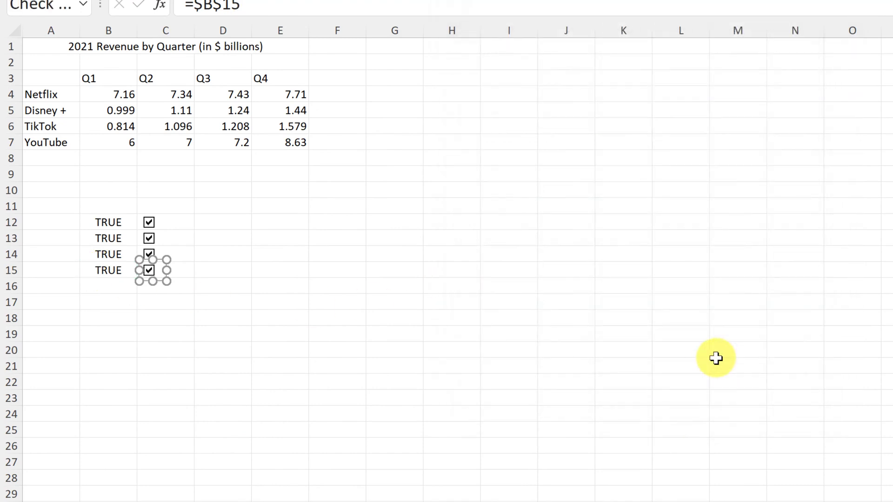
# Step: Test the four linked check boxes by unchecking each one in rows 12 to 15
pyautogui.click(394, 350)
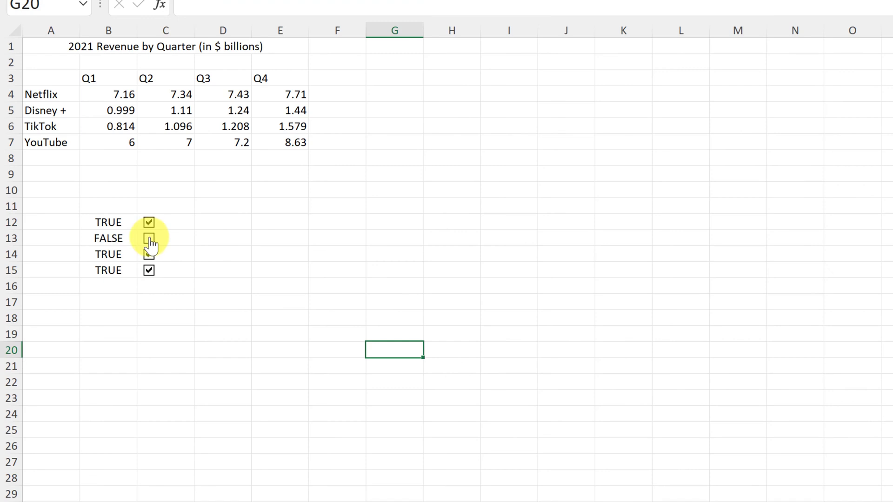
pyautogui.click(149, 254)
pyautogui.click(148, 269)
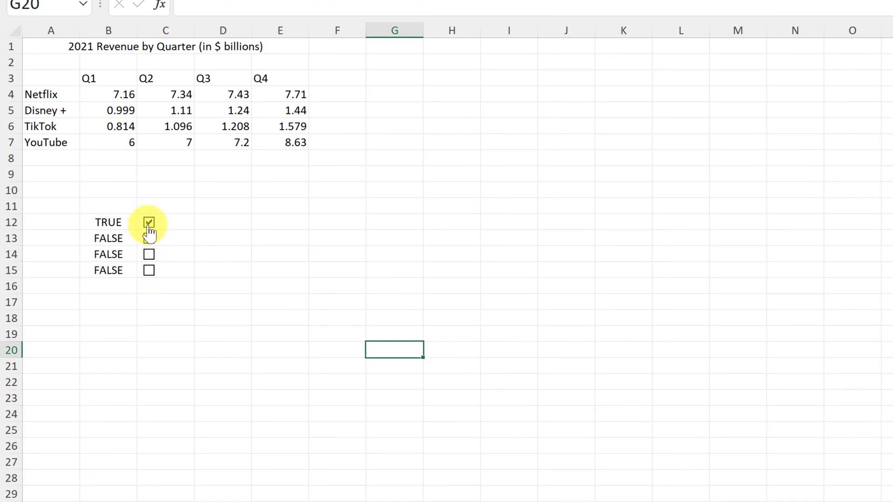
pyautogui.click(149, 223)
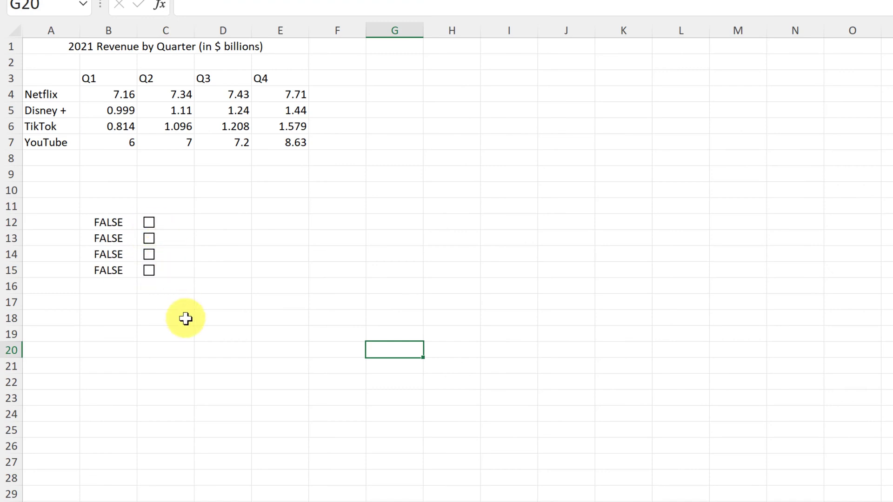
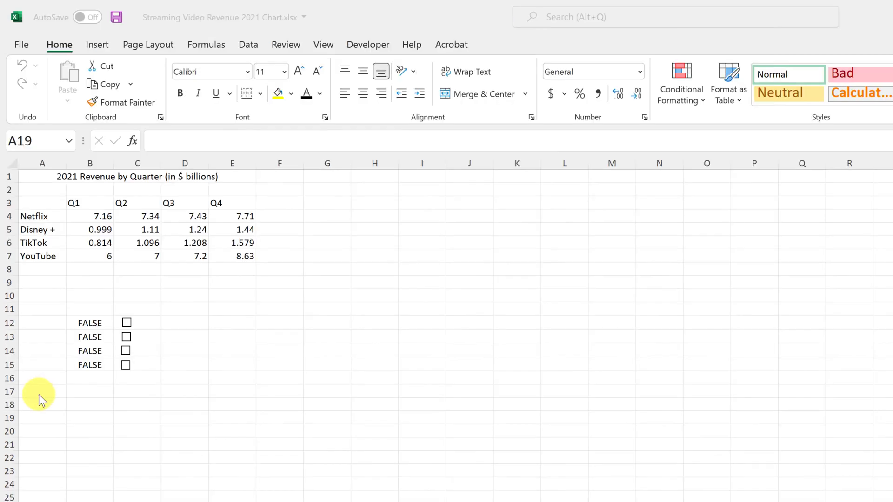
# Step: Copy the revenue table A3:E7 and paste the duplicate starting at cell A19
pyautogui.moveTo(32, 204); pyautogui.dragTo(238, 254)
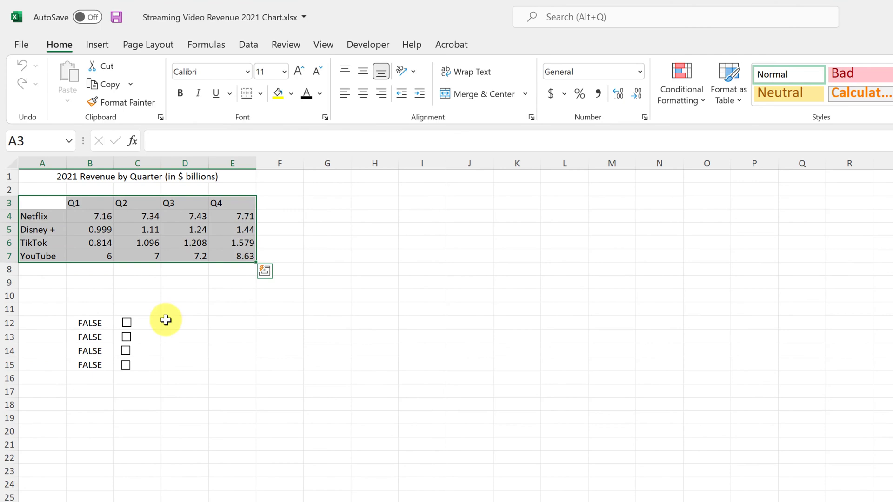
pyautogui.hotkey('ctrl', 'c')
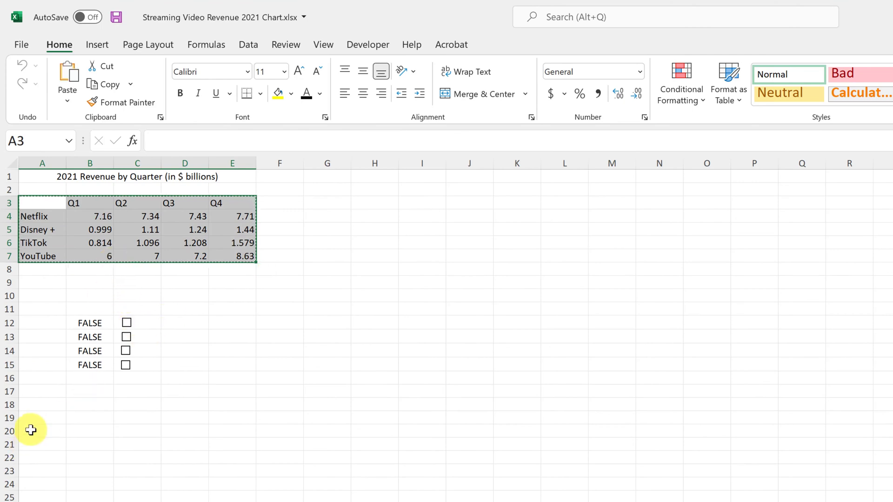
pyautogui.click(33, 420)
pyautogui.hotkey('ctrl', 'v')
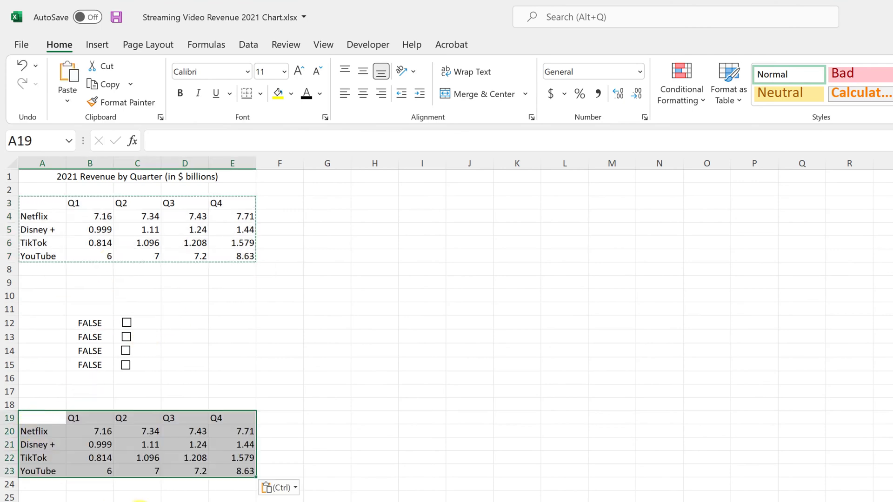
# Step: Clear the revenue figures in B20:E23 of the duplicate table, keeping its headings, and select cell B20
pyautogui.click(138, 501)
pyautogui.moveTo(102, 432); pyautogui.dragTo(225, 474)
pyautogui.press('Delete')
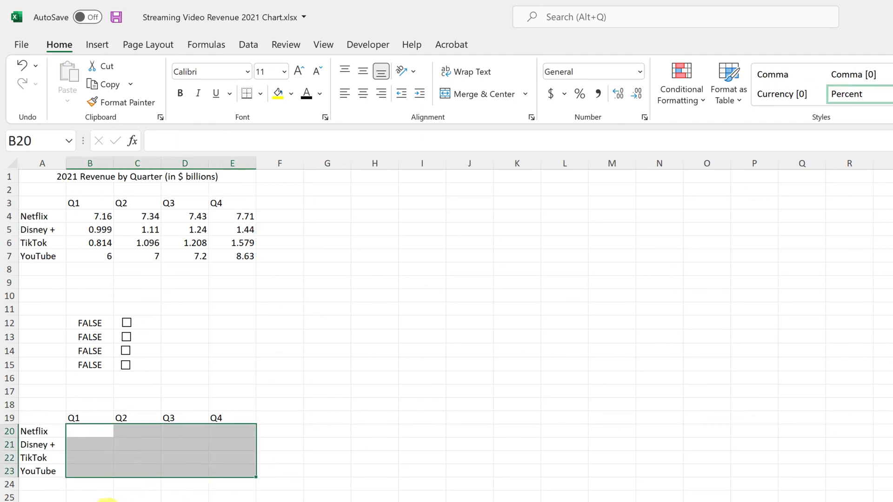
pyautogui.click(107, 500)
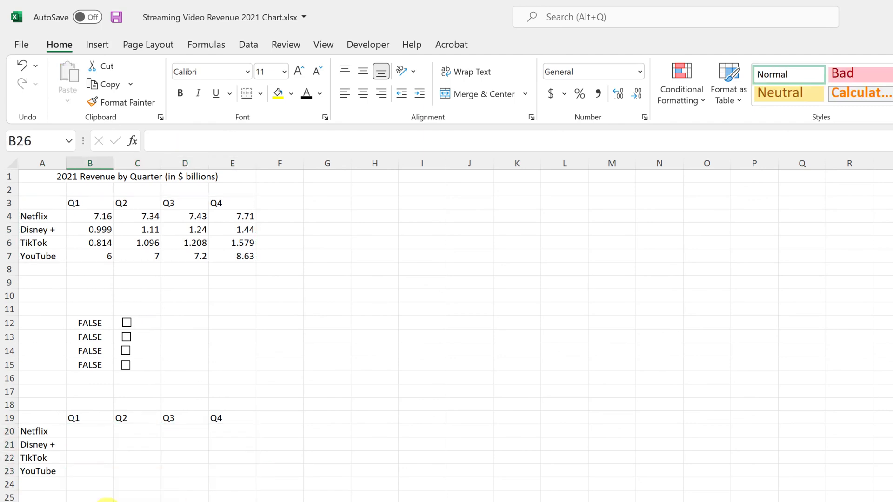
pyautogui.click(95, 433)
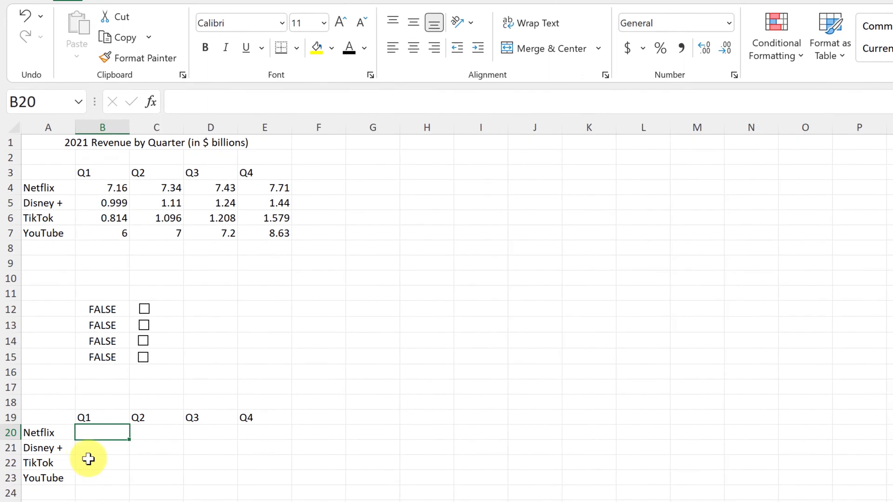
# Step: Enter the formula =IF(B12,B4:E4) in cell B20 of the duplicate table
pyautogui.click(90, 448)
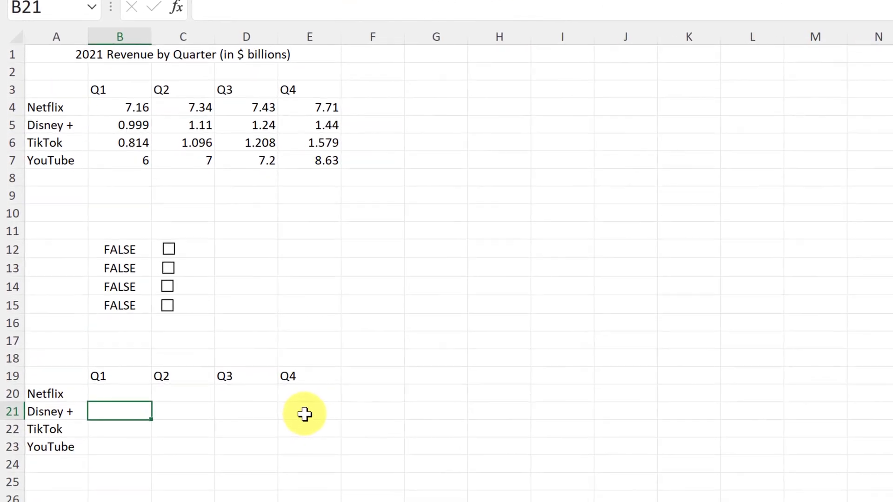
pyautogui.click(126, 392)
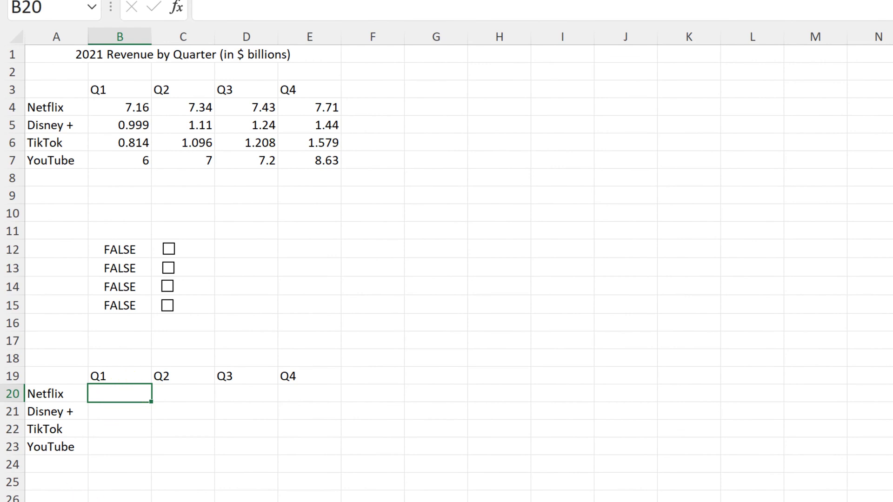
pyautogui.write('=if')
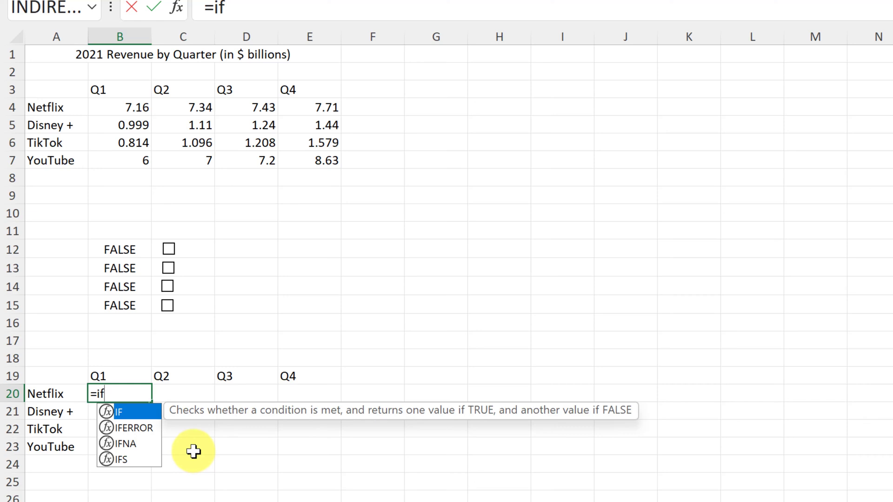
pyautogui.doubleClick(120, 412)
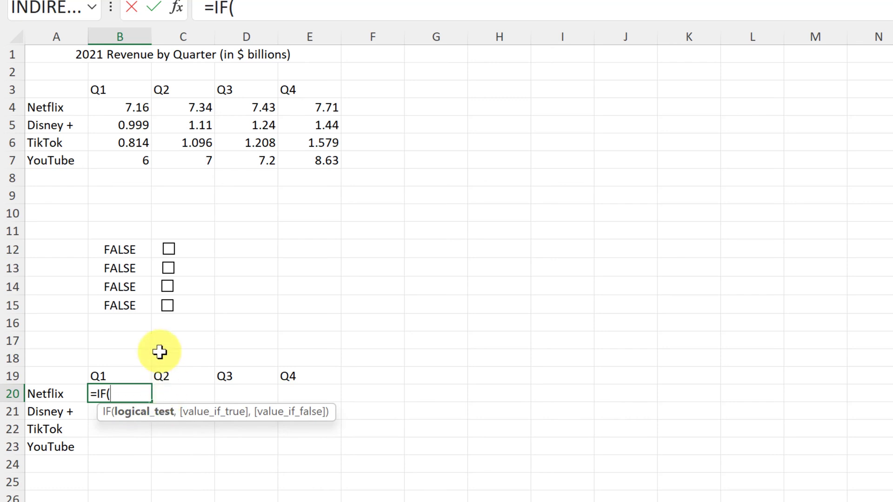
pyautogui.click(119, 251)
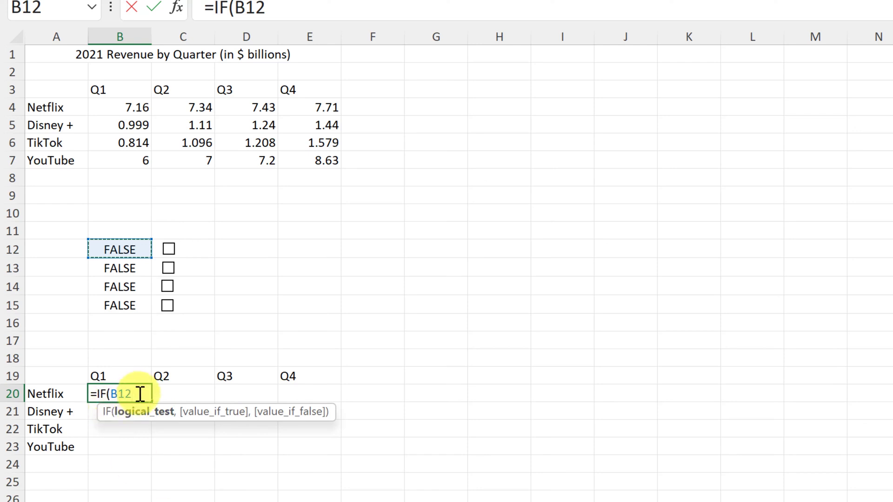
pyautogui.write(',')
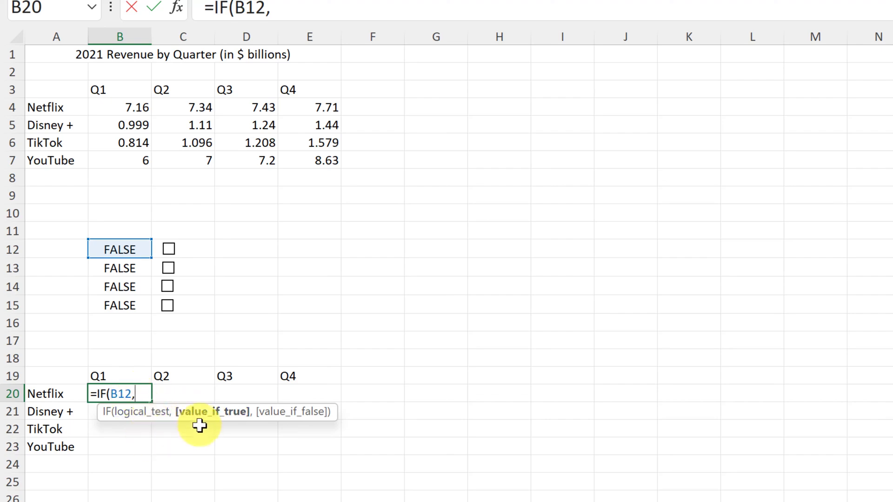
pyautogui.moveTo(126, 105); pyautogui.dragTo(303, 105)
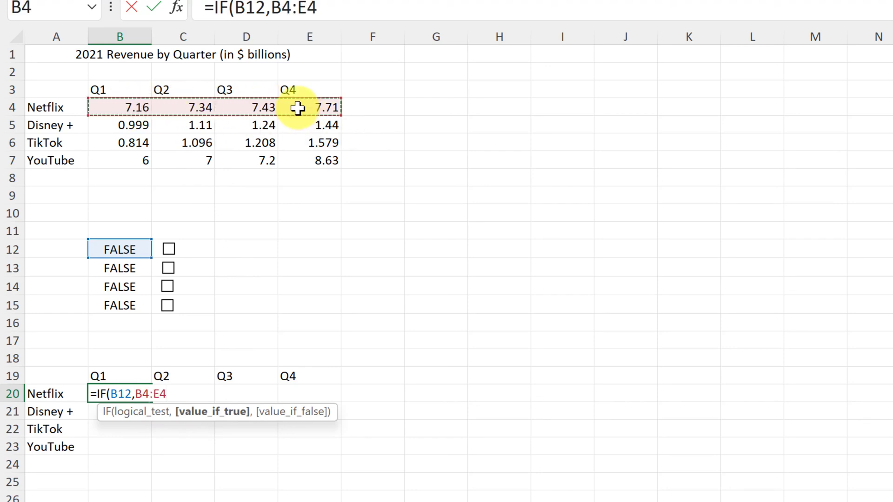
pyautogui.press('Return')
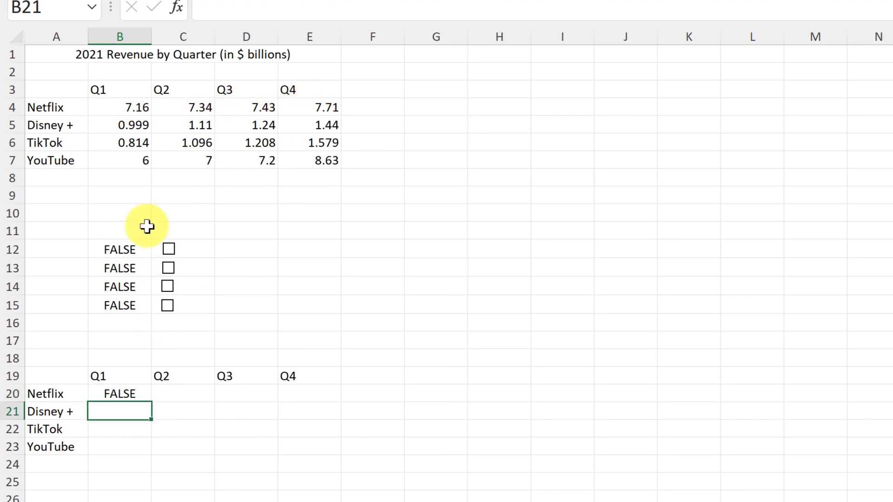
# Step: Check the row 12 check box and fill the formula from B20 down to B23
pyautogui.click(168, 250)
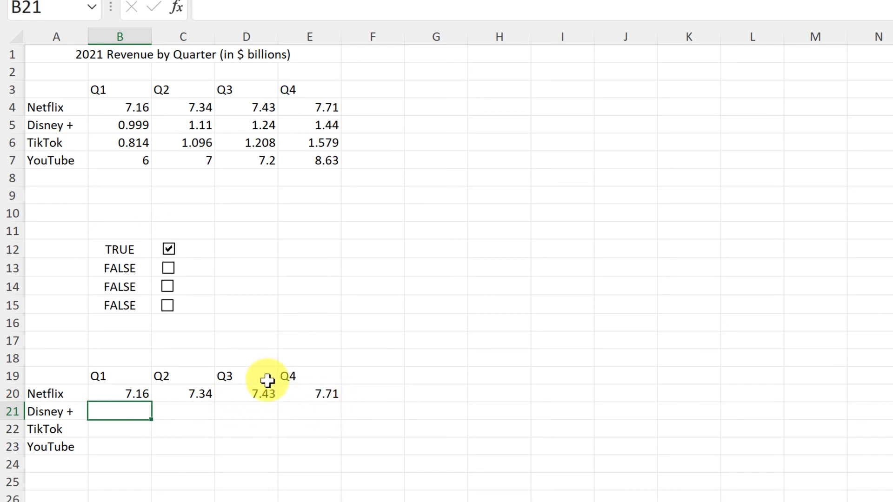
pyautogui.click(131, 395)
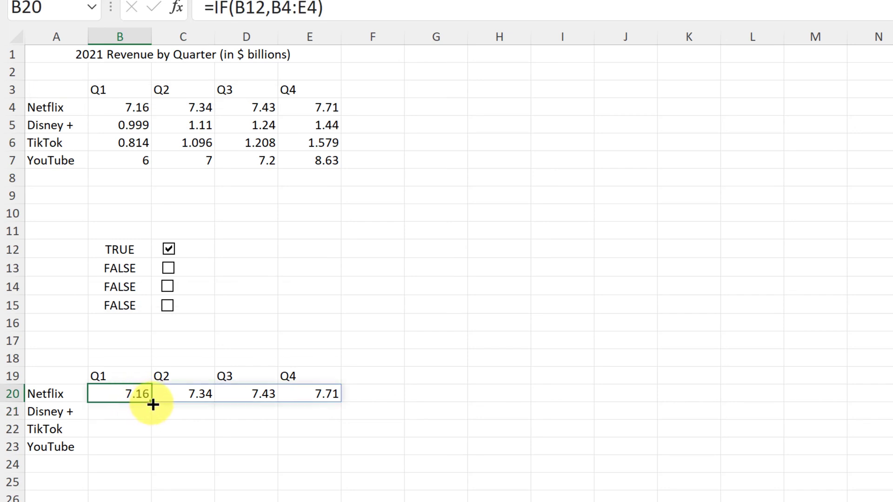
pyautogui.moveTo(153, 405); pyautogui.dragTo(154, 452)
pyautogui.click(216, 457)
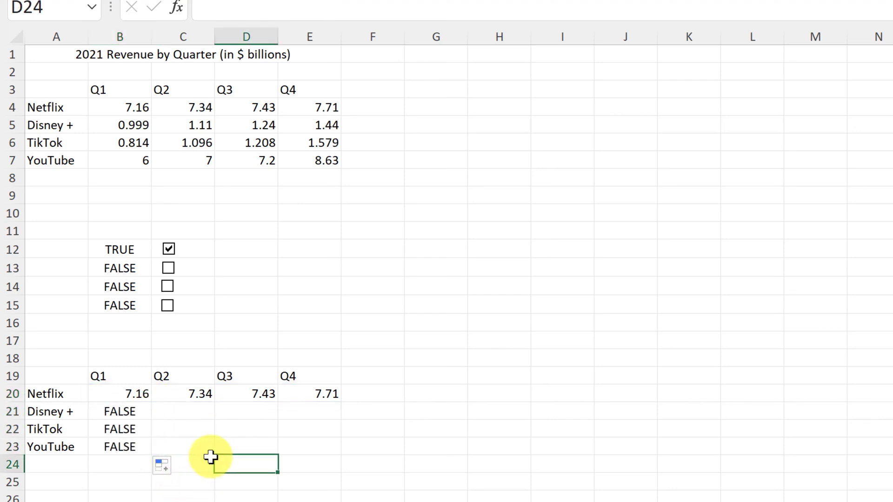
# Step: Test the filled formulas by checking the boxes in rows 15, 13 and 14
pyautogui.click(169, 306)
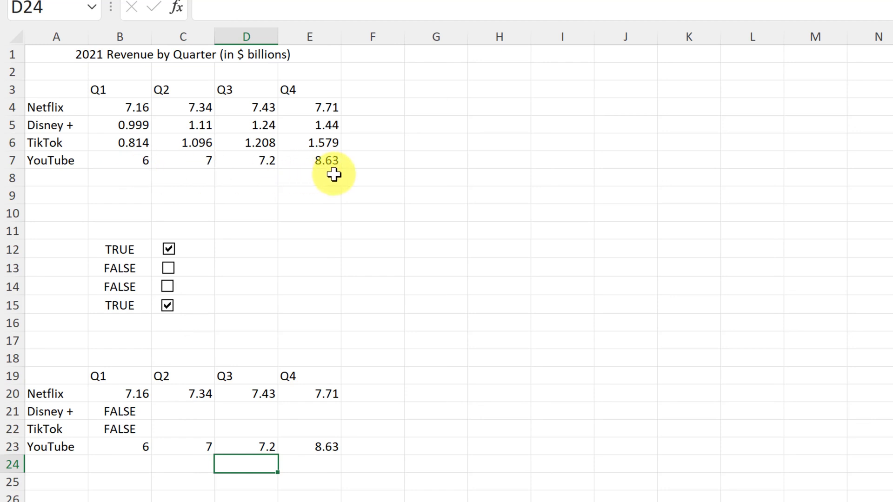
pyautogui.click(168, 269)
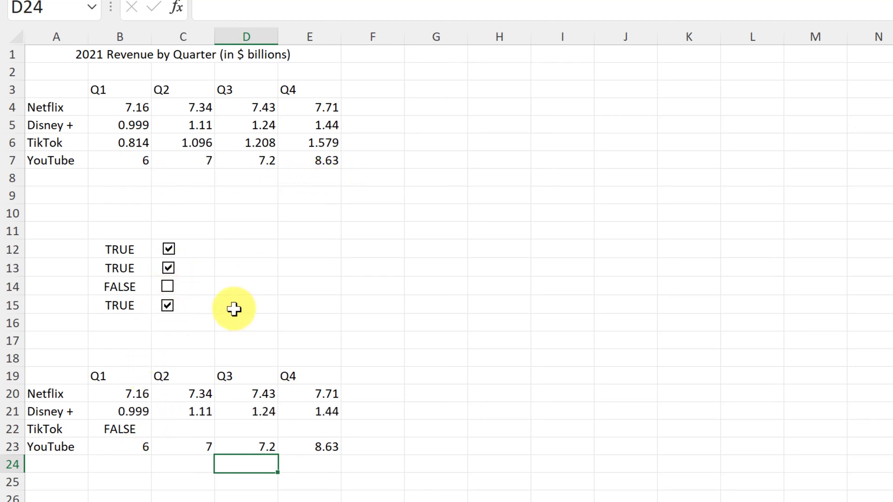
pyautogui.click(168, 288)
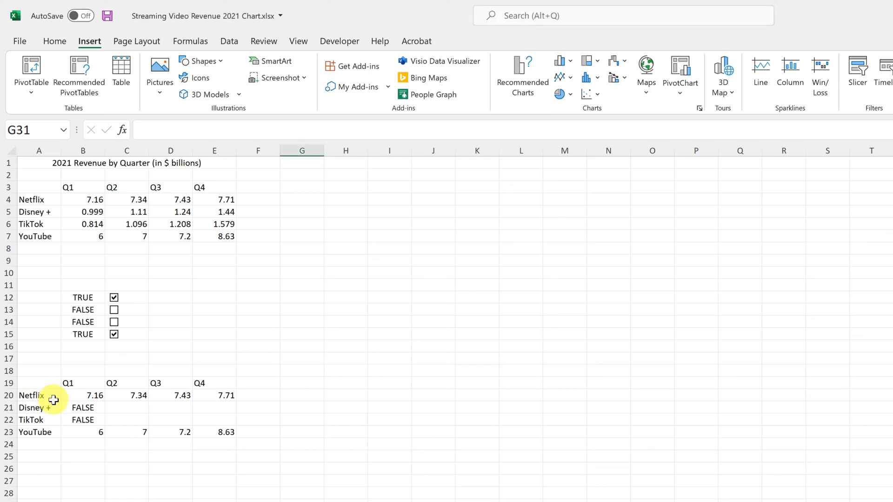
# Step: Start a Combo chart from the duplicate table range A19:E23
pyautogui.moveTo(44, 385); pyautogui.dragTo(223, 435)
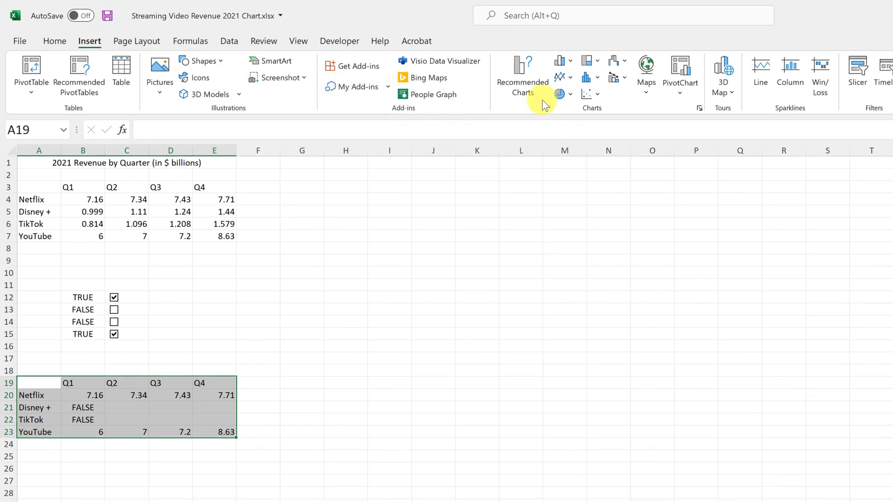
pyautogui.click(523, 69)
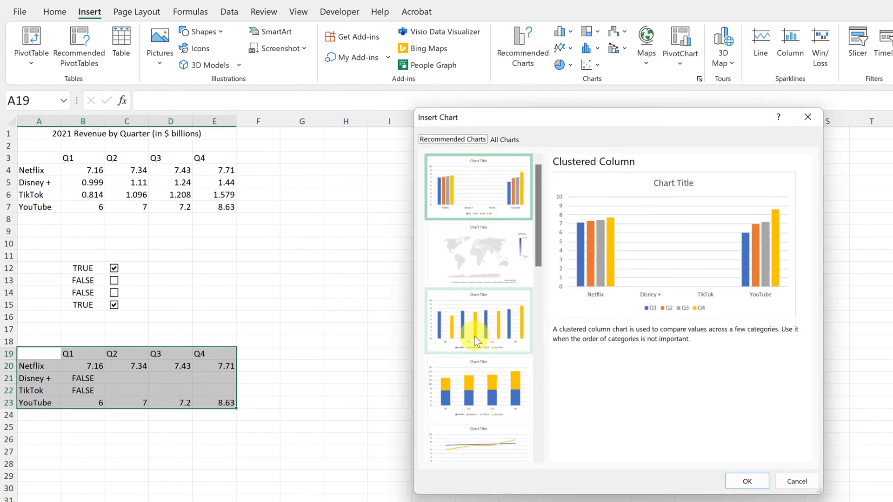
pyautogui.scroll(-5, 474, 339)
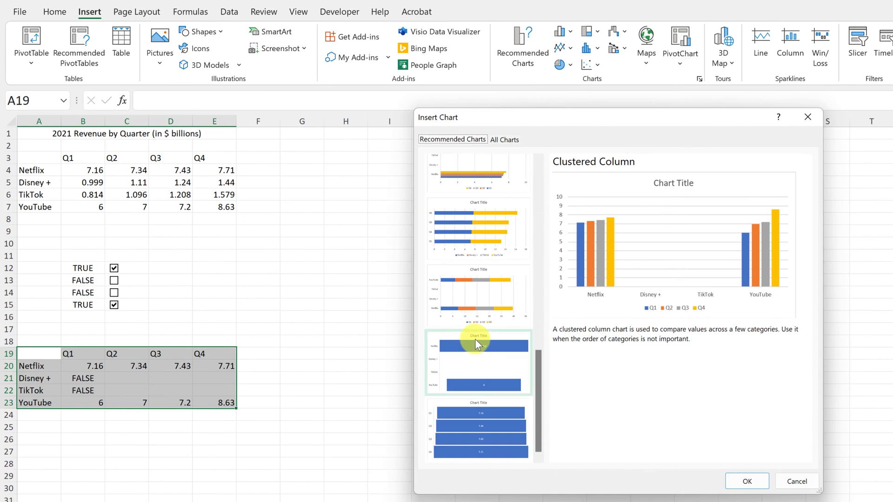
pyautogui.scroll(5, 475, 339)
pyautogui.click(512, 141)
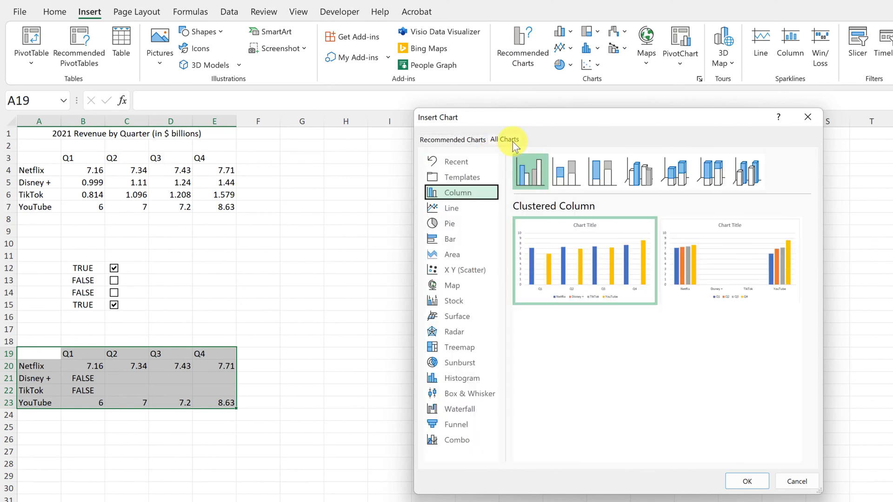
pyautogui.click(466, 446)
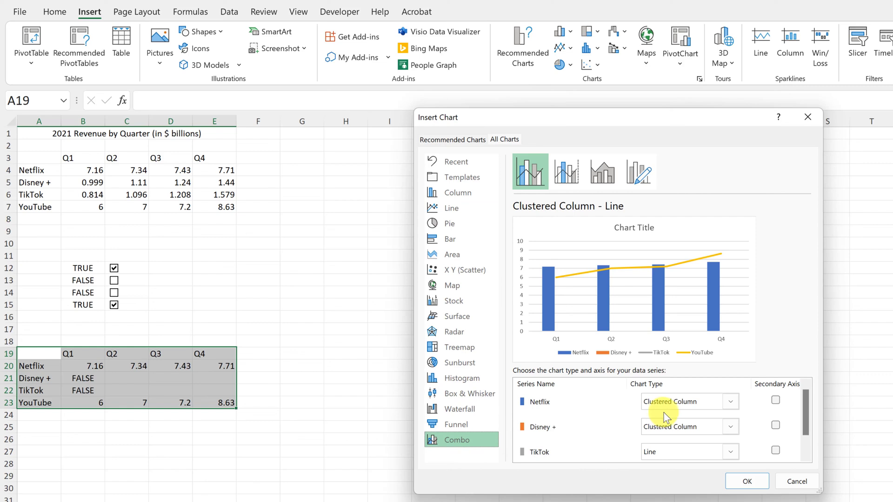
# Step: Set the combo chart type of the Netflix, Disney +, TikTok and YouTube series to Line with Markers
pyautogui.click(731, 403)
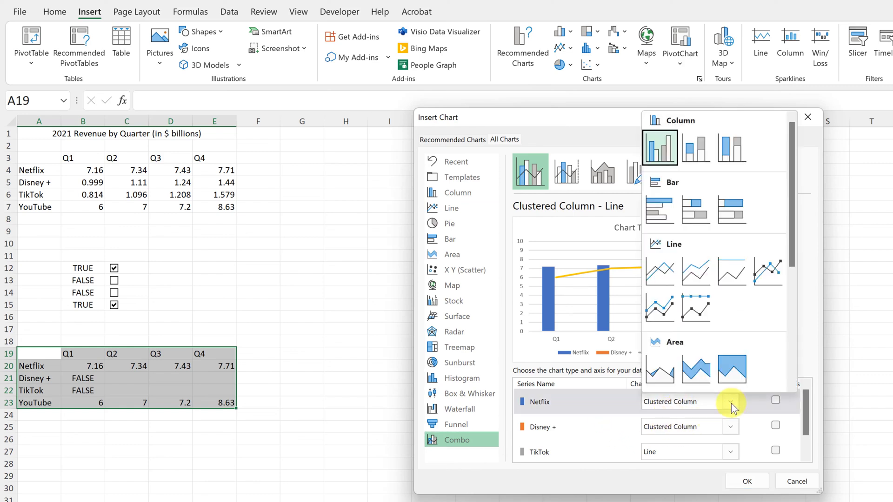
pyautogui.click(767, 271)
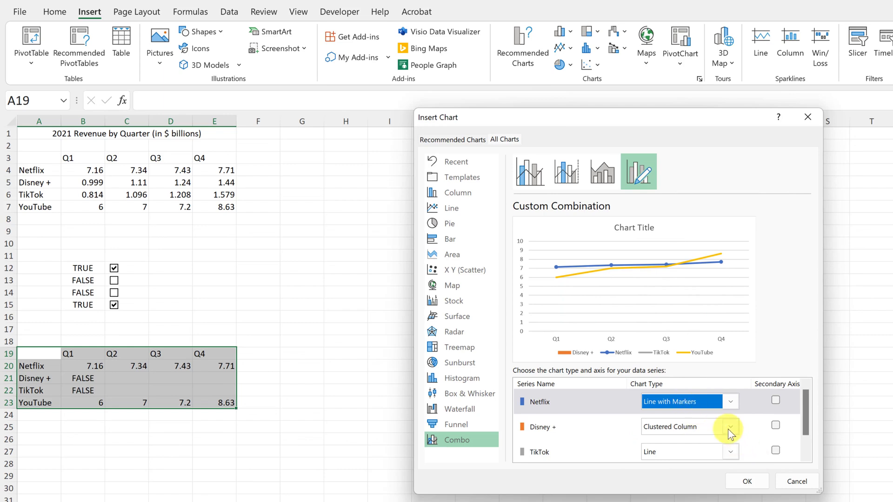
pyautogui.click(729, 431)
pyautogui.click(769, 289)
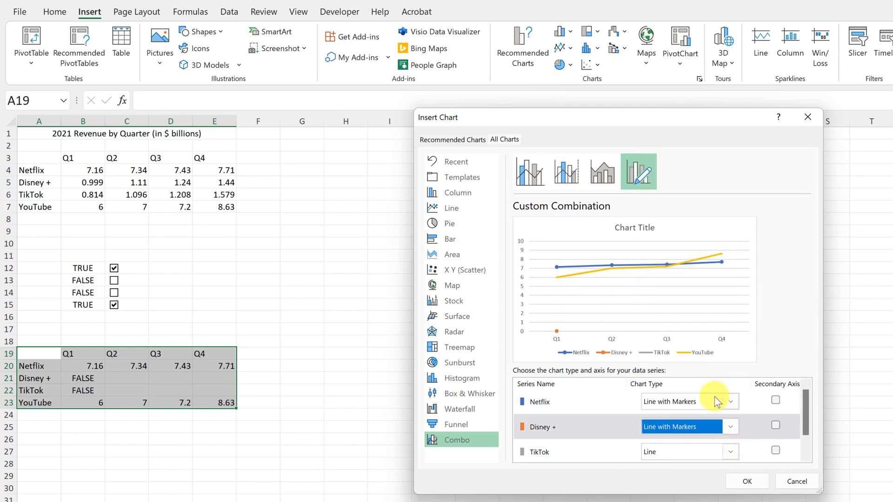
pyautogui.click(731, 454)
pyautogui.click(763, 318)
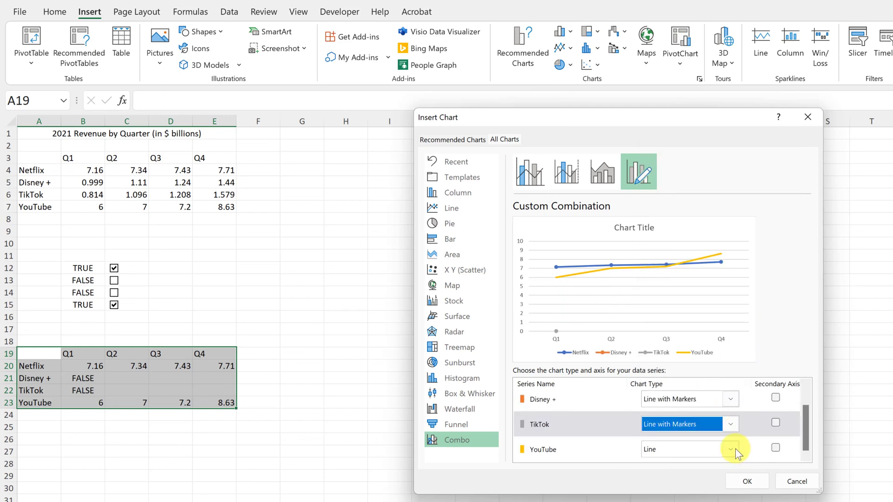
pyautogui.click(729, 449)
pyautogui.click(763, 318)
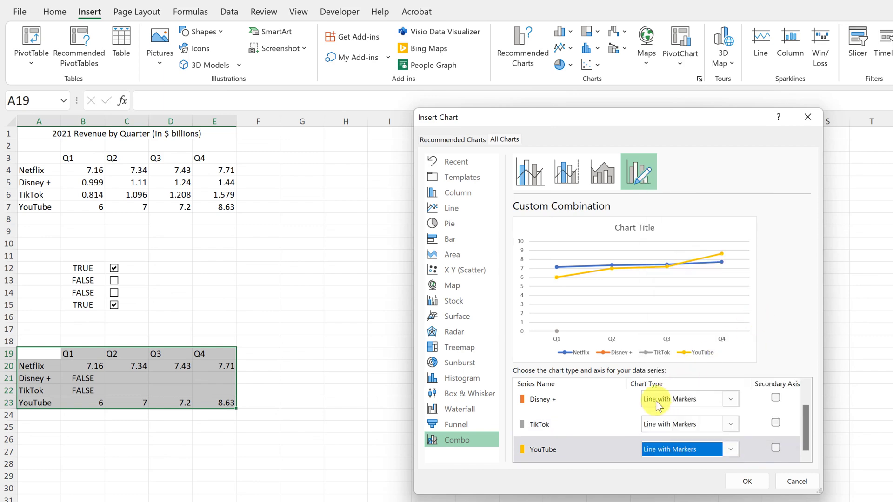
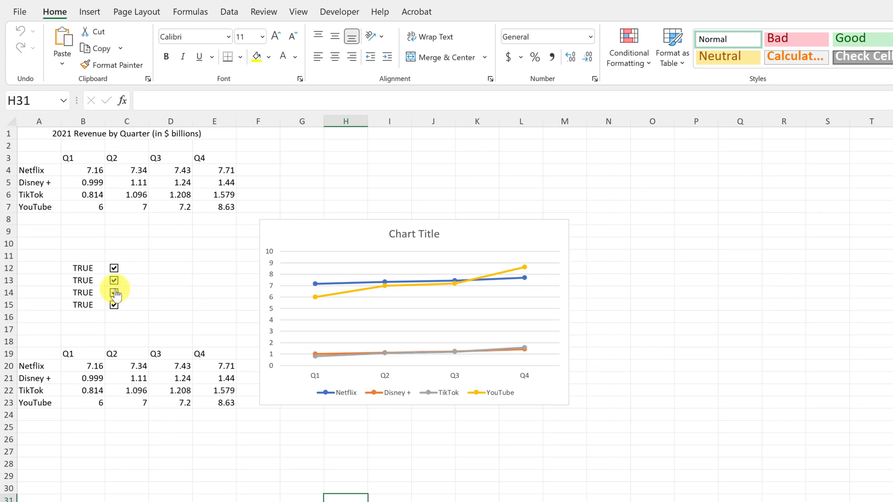
# Step: Test the chart by unchecking and rechecking the Disney + and TikTok check boxes in rows 13 and 14
pyautogui.click(114, 293)
pyautogui.click(114, 281)
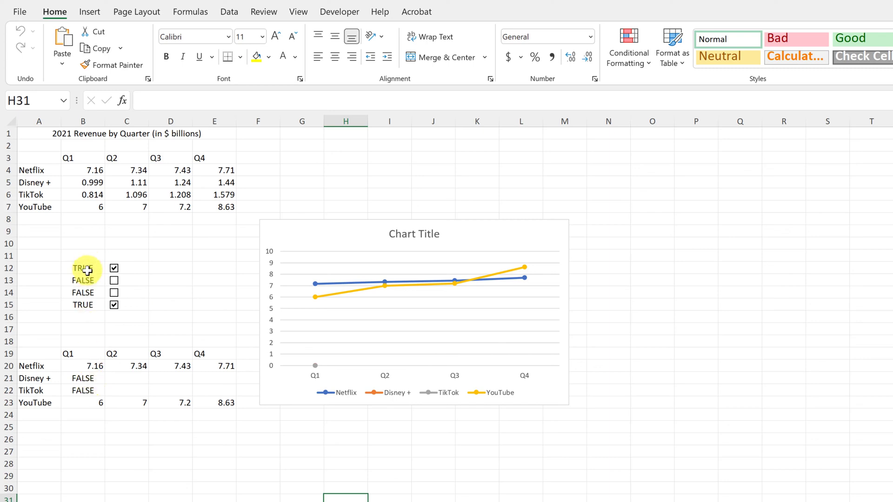
pyautogui.click(114, 280)
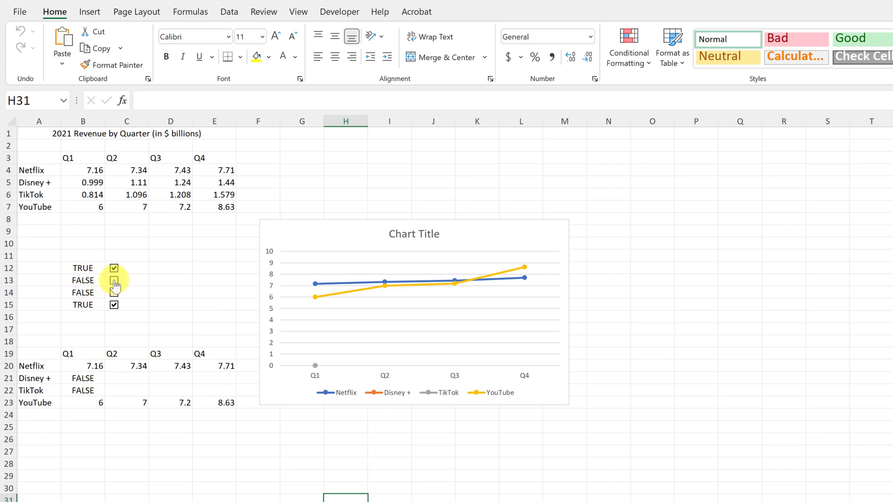
pyautogui.click(114, 293)
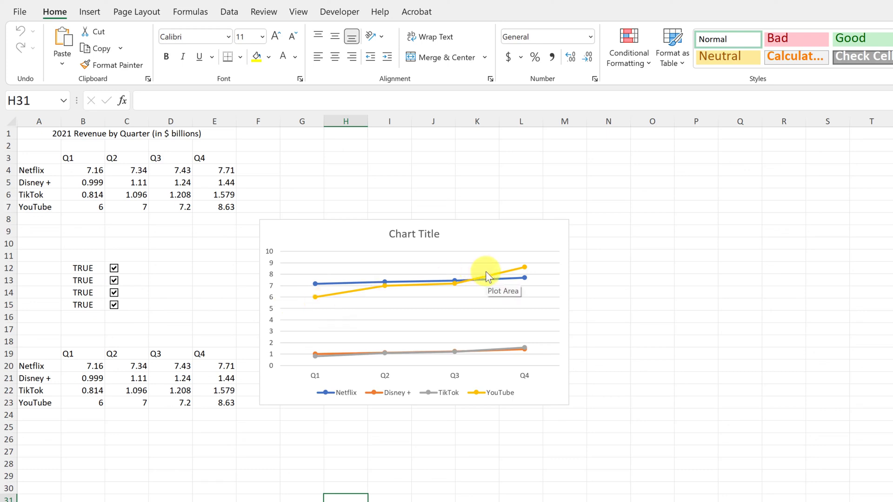
# Step: Add axis titles to the chart and set the vertical axis title to "$Billions"
pyautogui.click(508, 233)
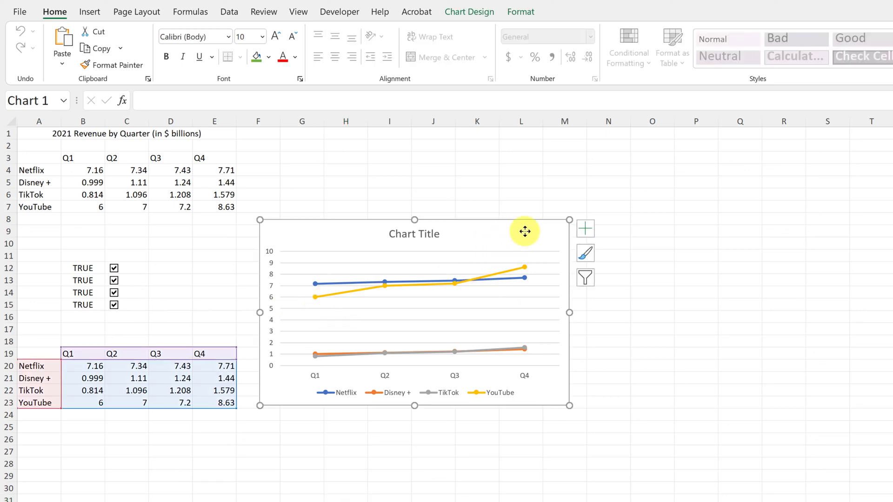
pyautogui.click(586, 229)
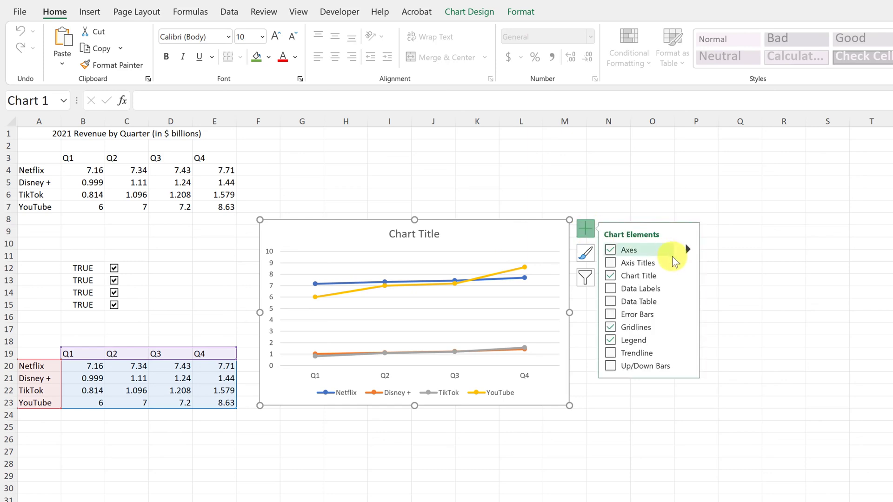
pyautogui.click(611, 264)
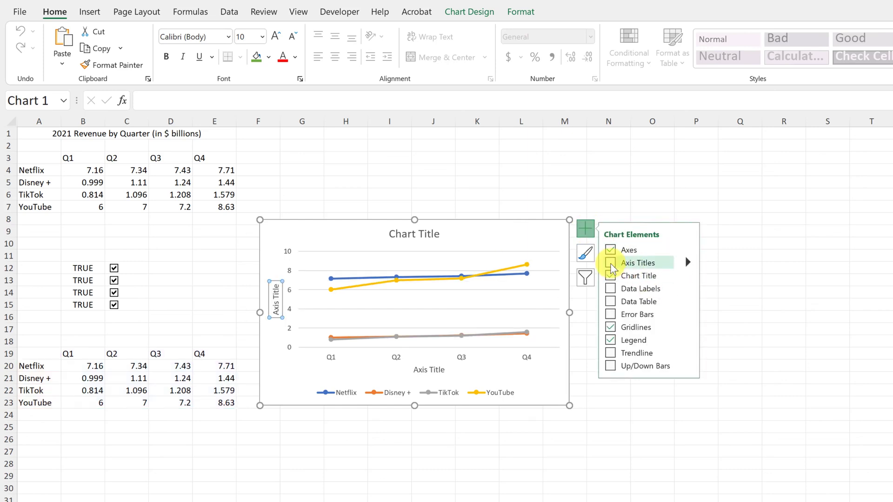
pyautogui.click(277, 308)
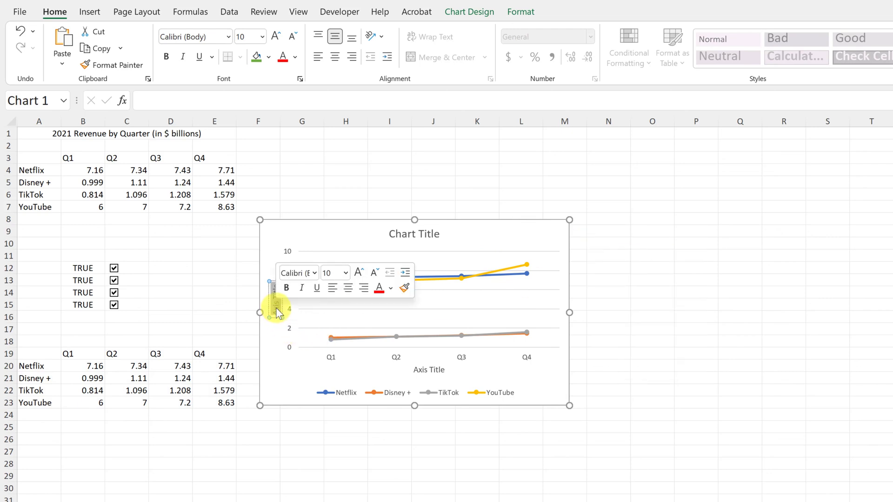
pyautogui.press('BackSpace')
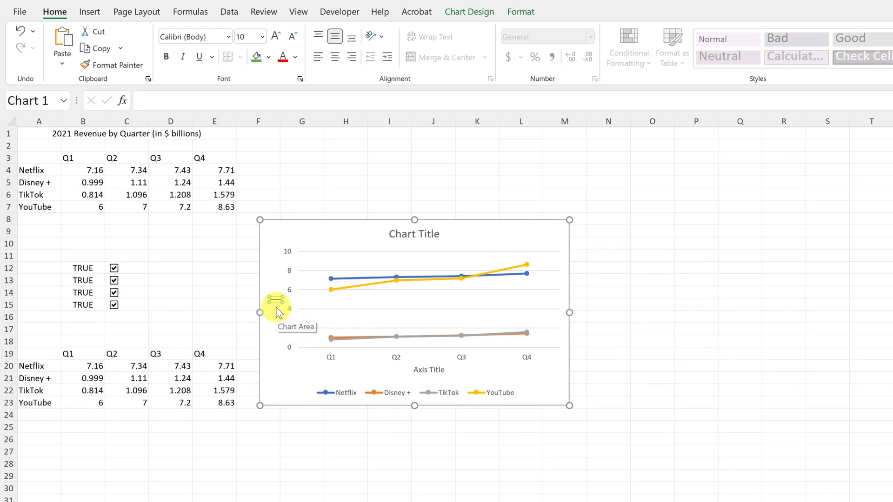
pyautogui.write('$Billions')
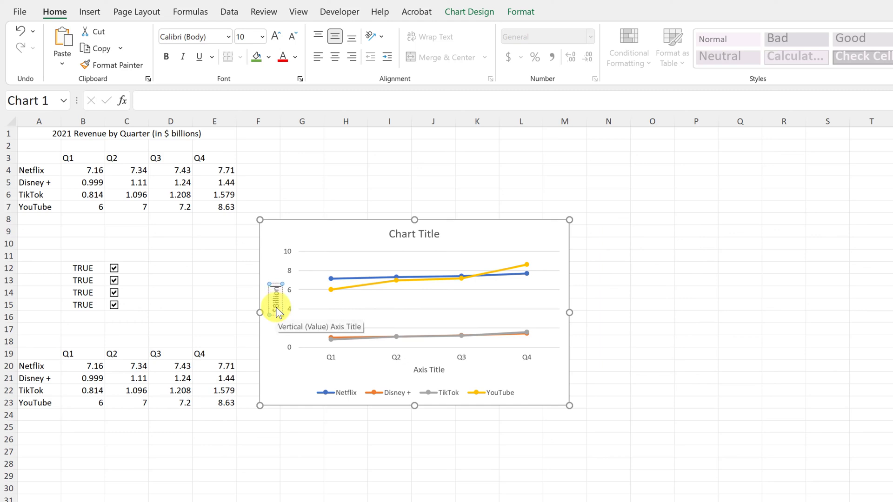
# Step: Copy the text "2021 Revenue by Quarter" from the heading in cell A1
pyautogui.click(81, 134)
pyautogui.doubleClick(62, 134)
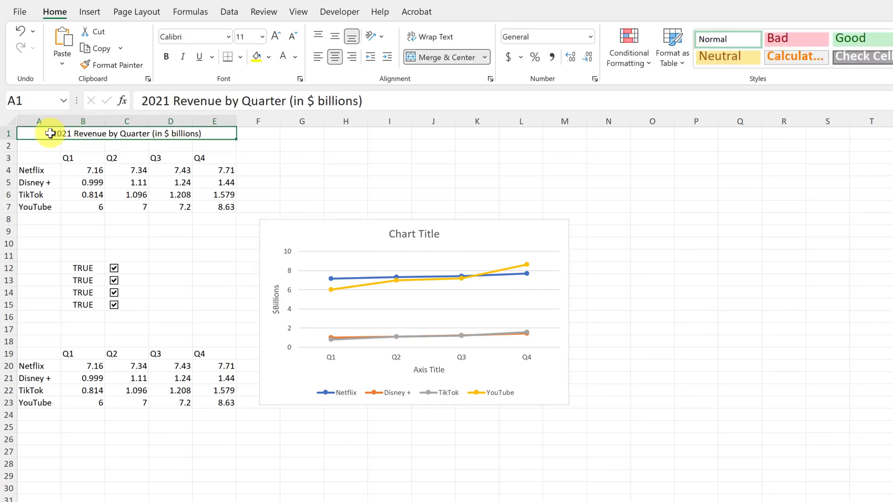
pyautogui.moveTo(150, 133)
pyautogui.mouseDown()
pyautogui.moveTo(47, 133)
pyautogui.moveTo(150, 136)
pyautogui.mouseUp()
pyautogui.hotkey('ctrl', 'c')
pyautogui.click(64, 135)
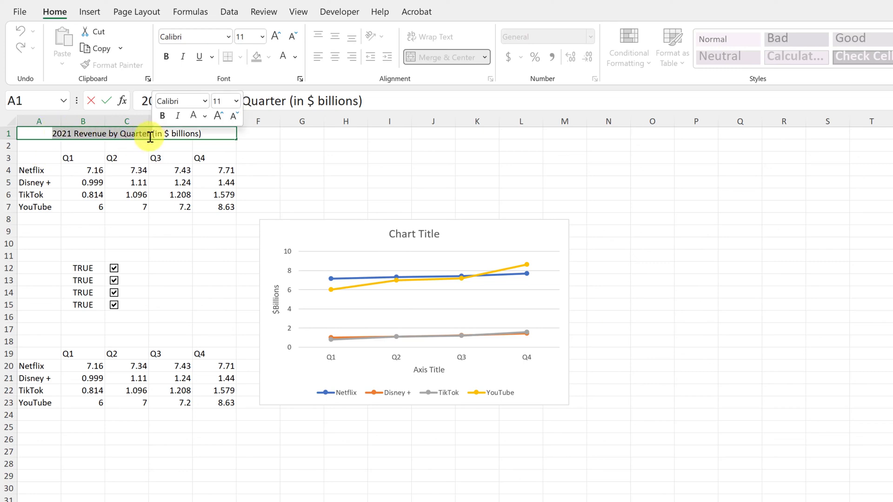
pyautogui.press('Escape')
# Step: Replace the placeholder chart title with the copied text "2021 Revenue by Quarter"
pyautogui.click(415, 239)
pyautogui.doubleClick(402, 234)
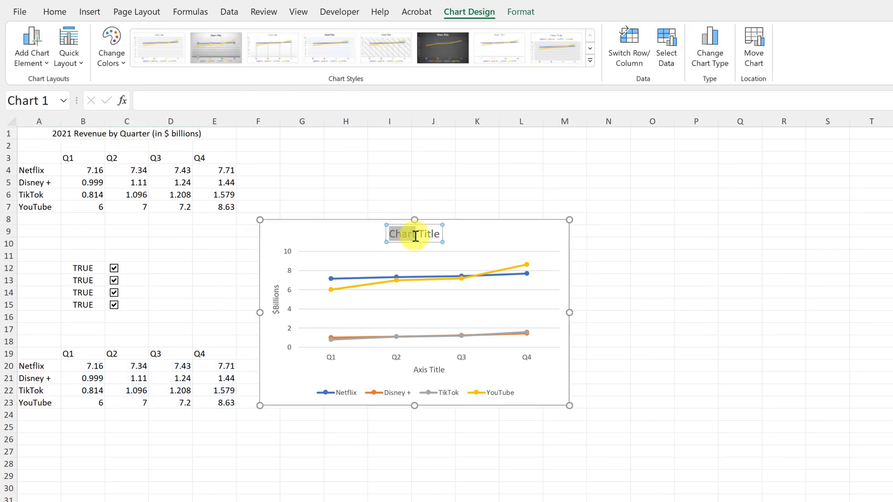
pyautogui.tripleClick(419, 236)
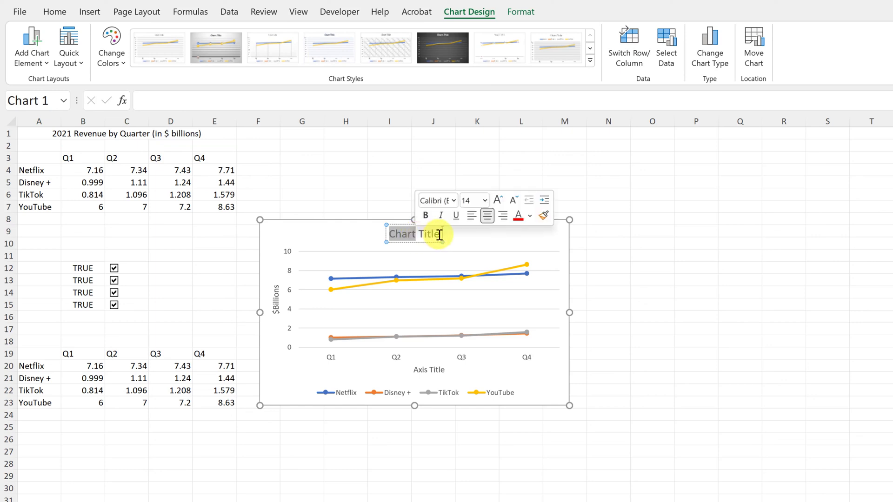
pyautogui.hotkey('ctrl', 'v')
pyautogui.click(684, 311)
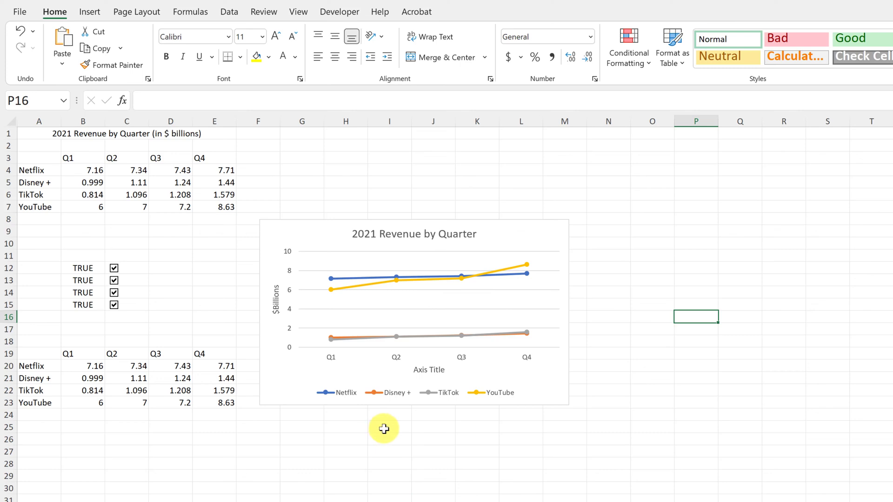
# Step: Delete the chart's horizontal axis title and apply the dark chart style with glowing lines and the legend above the plot
pyautogui.click(426, 372)
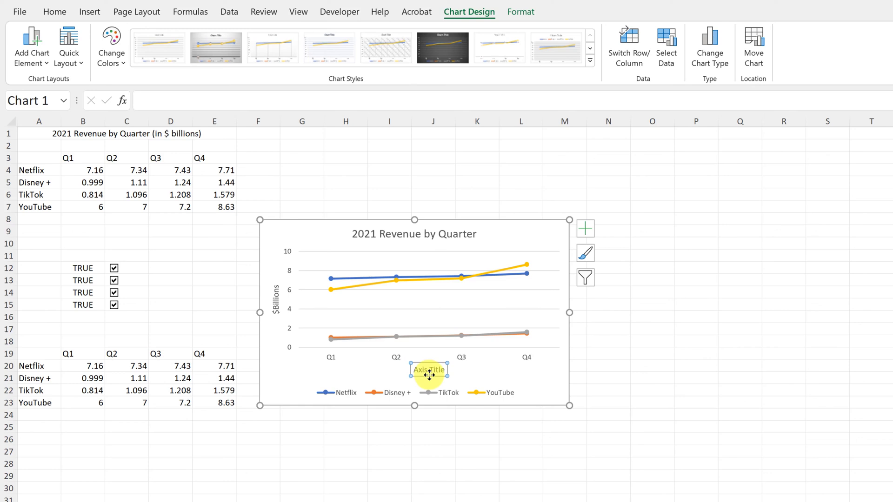
pyautogui.press('Delete')
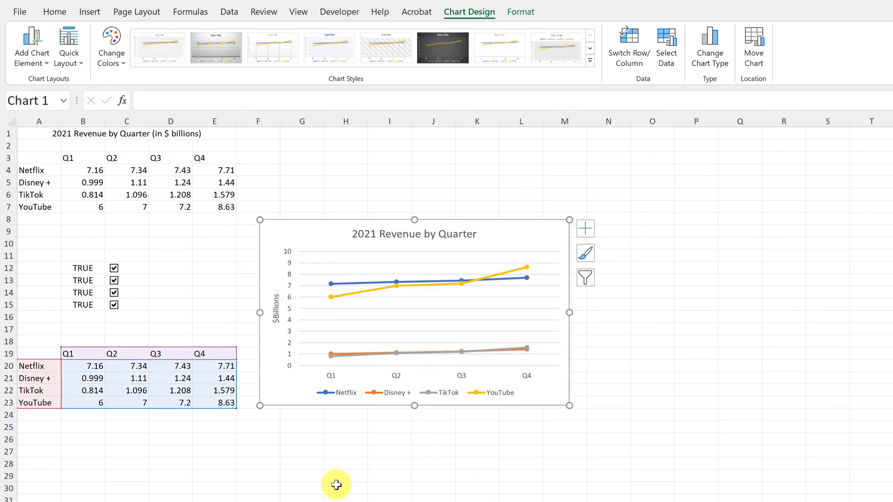
pyautogui.click(589, 254)
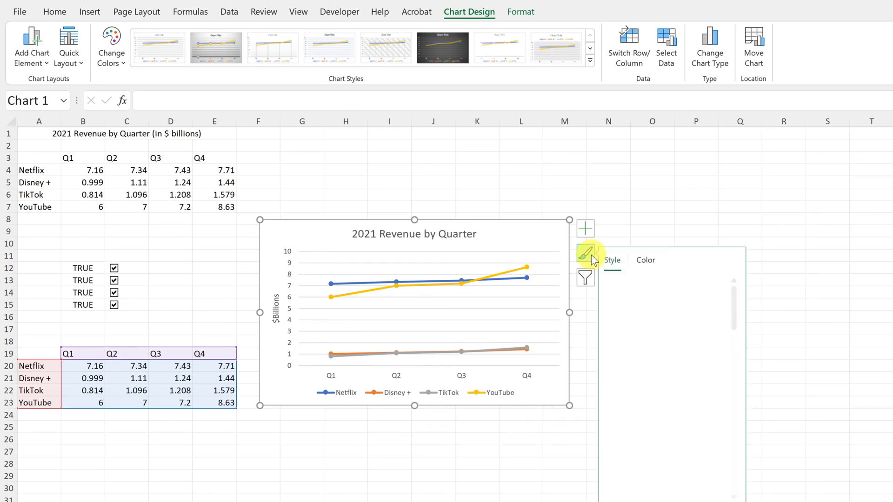
pyautogui.click(658, 384)
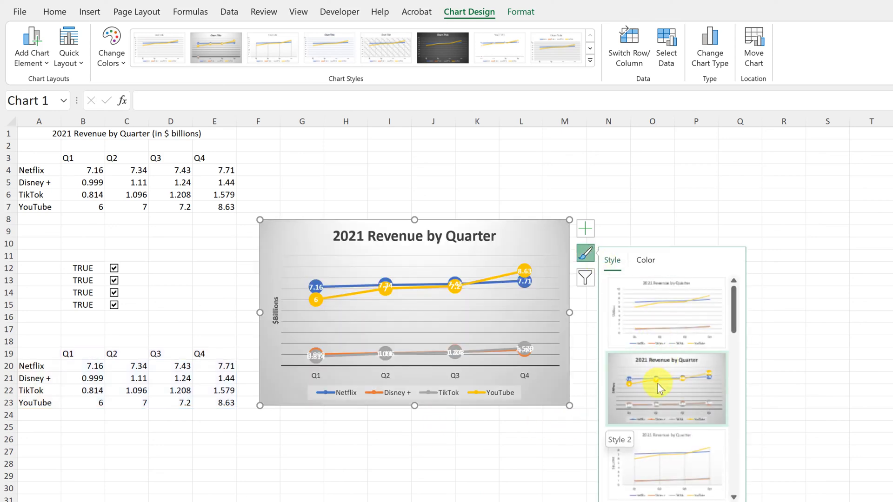
pyautogui.scroll(-3, 657, 384)
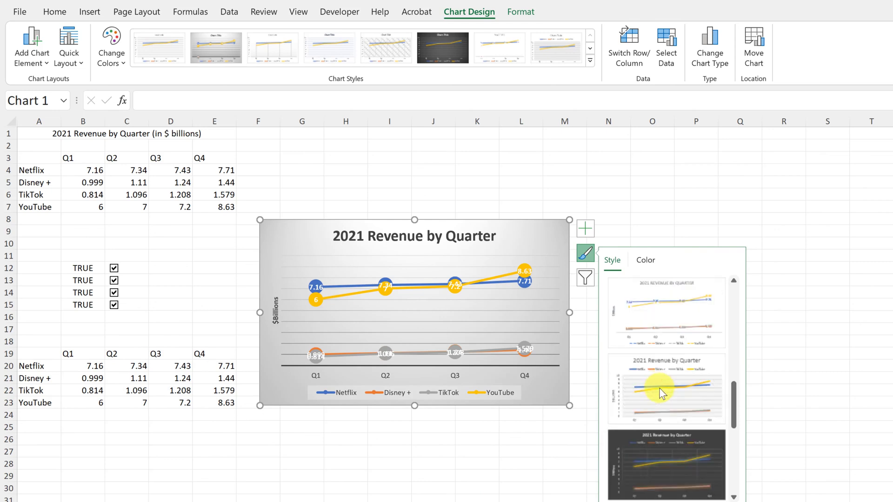
pyautogui.click(671, 460)
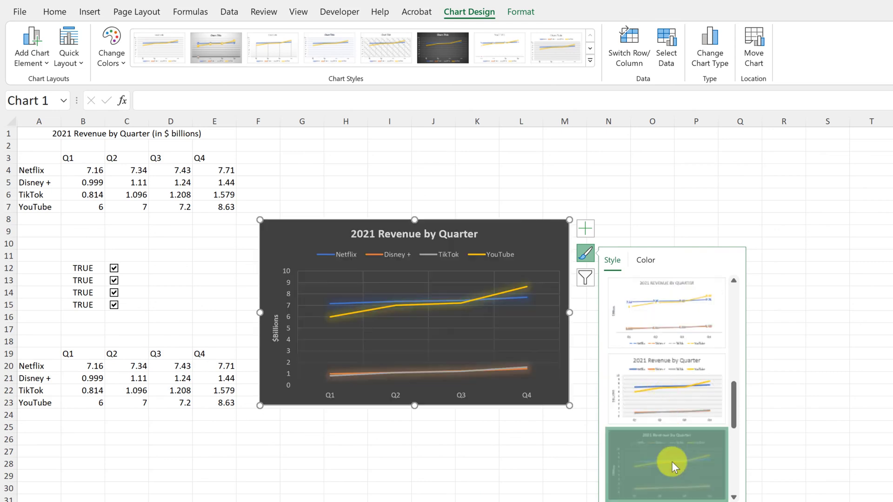
pyautogui.click(439, 474)
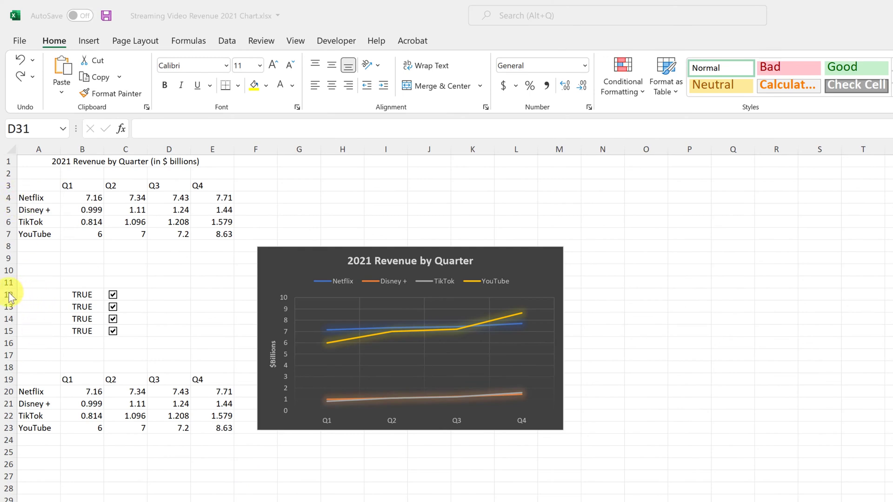
# Step: Increase the row height of rows 12 to 15, which hold the check boxes
pyautogui.moveTo(7, 293); pyautogui.dragTo(8, 334)
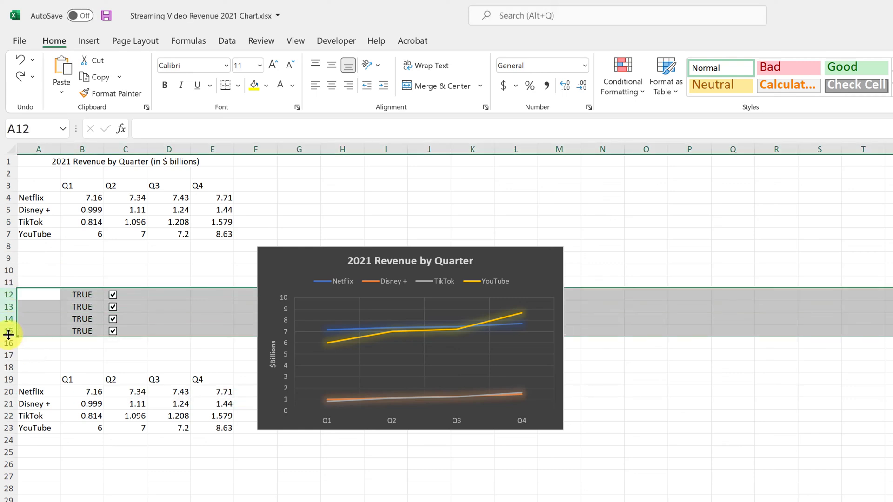
pyautogui.rightClick(8, 318)
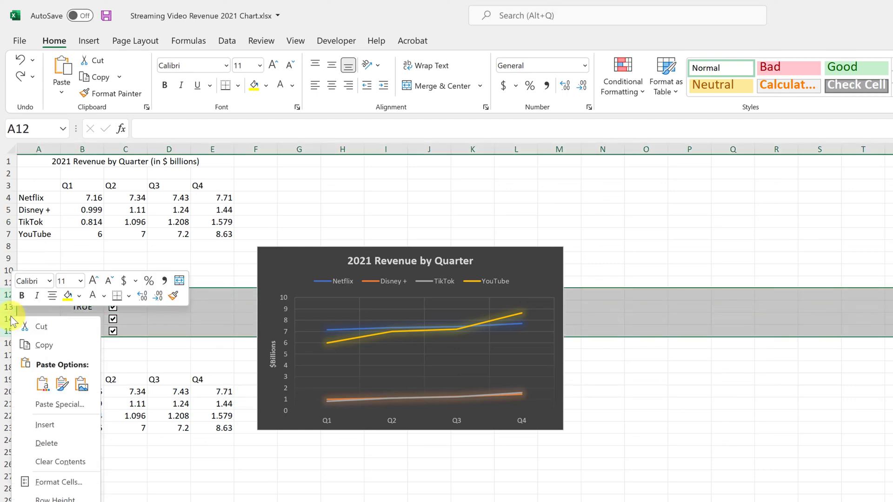
pyautogui.click(74, 499)
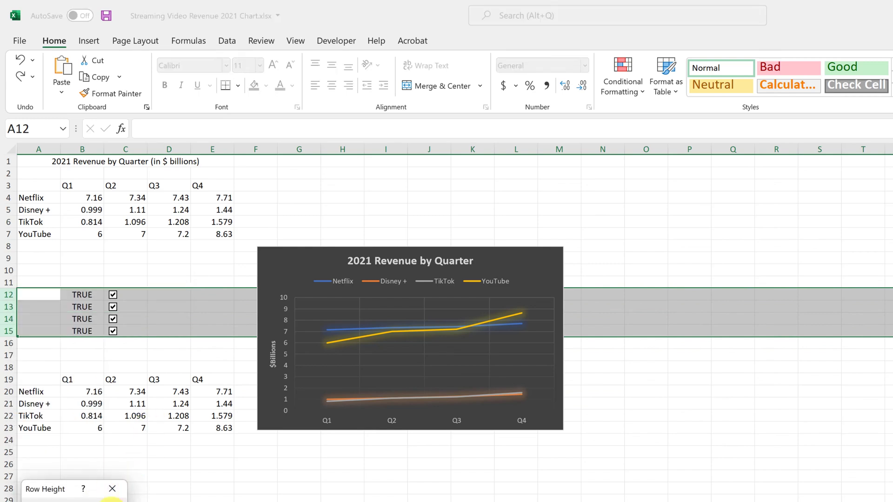
pyautogui.click(111, 500)
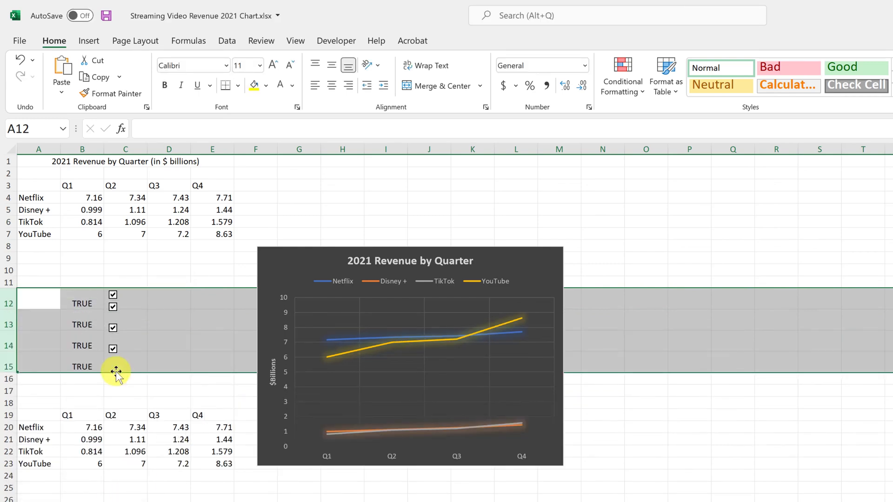
# Step: Move the check boxes linked to B15 and B14 down into rows 15 and 14 of column C
pyautogui.click(129, 345)
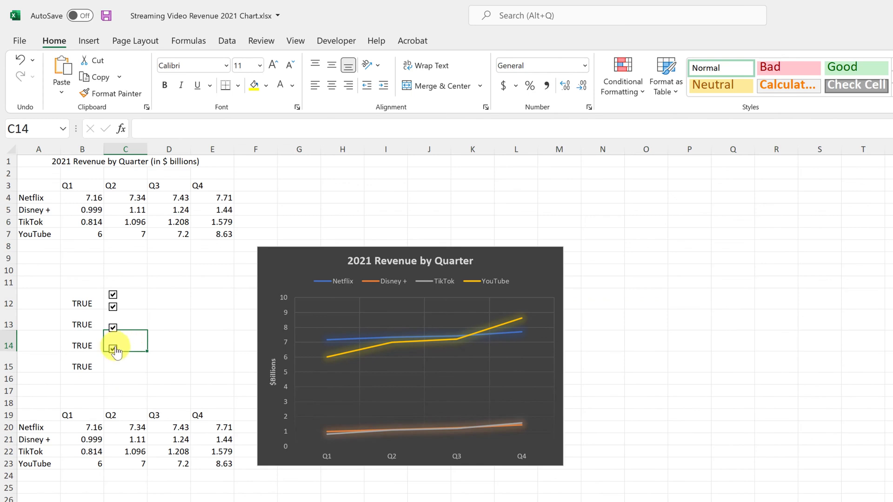
pyautogui.rightClick(114, 351)
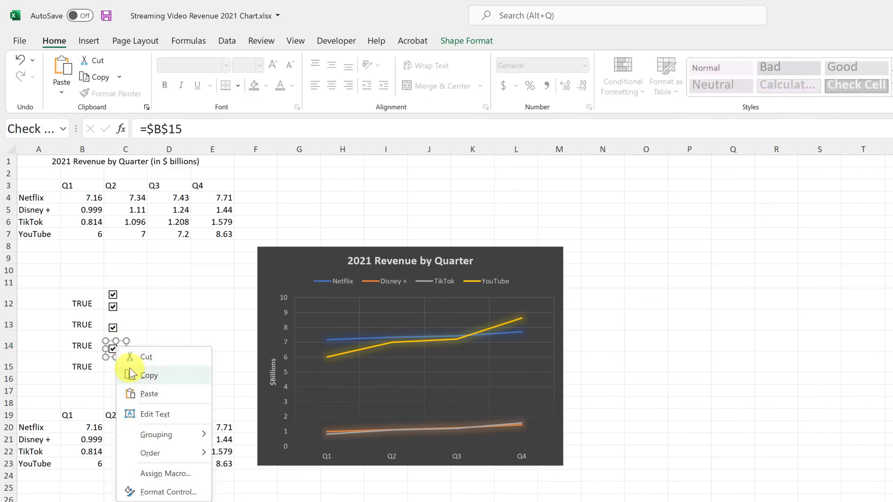
pyautogui.press('Escape')
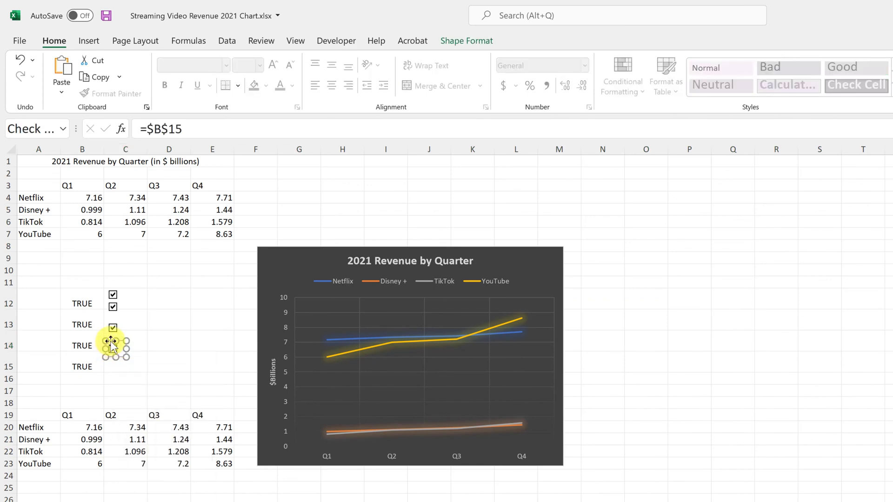
pyautogui.moveTo(112, 348); pyautogui.dragTo(113, 357)
pyautogui.click(116, 328)
pyautogui.rightClick(120, 329)
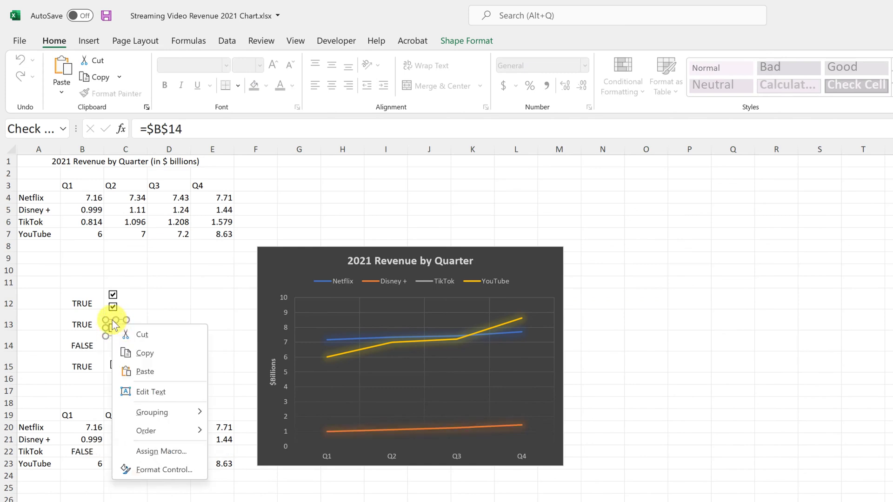
pyautogui.press('Escape')
pyautogui.moveTo(113, 329); pyautogui.dragTo(112, 340)
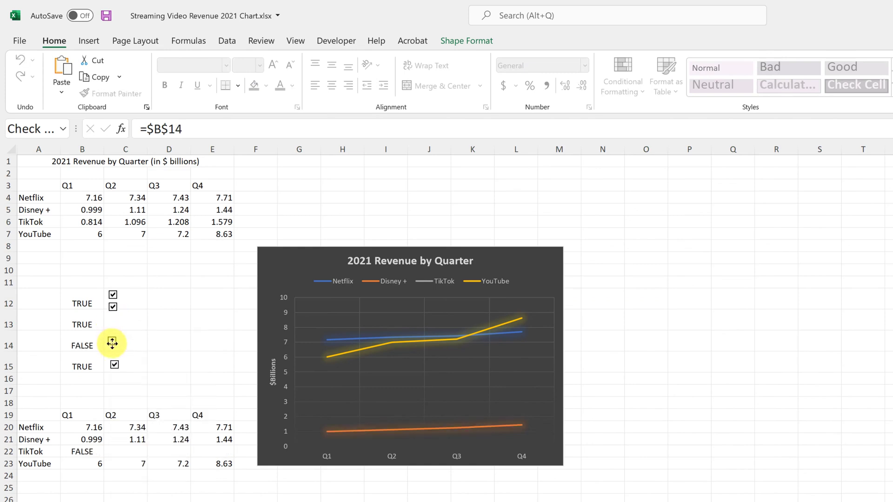
# Step: Move the check boxes linked to B13 and B12 down in column C to align with rows 13 and 12
pyautogui.rightClick(114, 303)
pyautogui.press('Escape')
pyautogui.moveTo(113, 310); pyautogui.dragTo(114, 327)
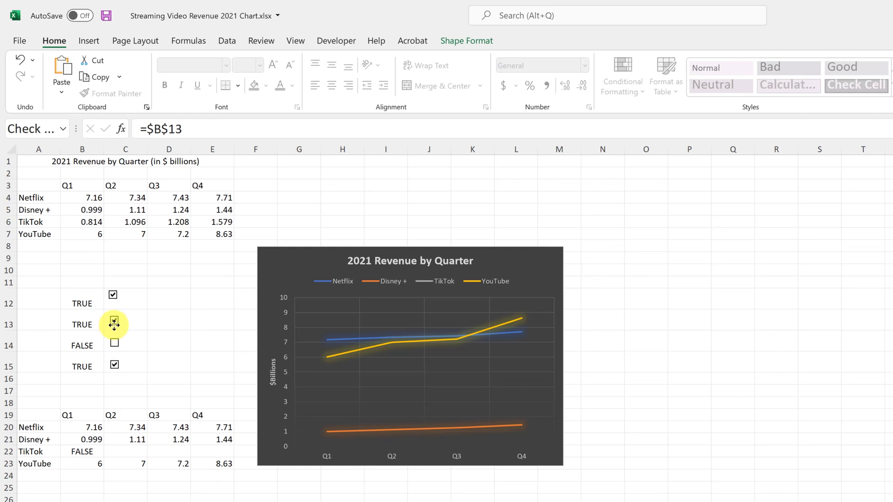
pyautogui.rightClick(111, 295)
pyautogui.press('Escape')
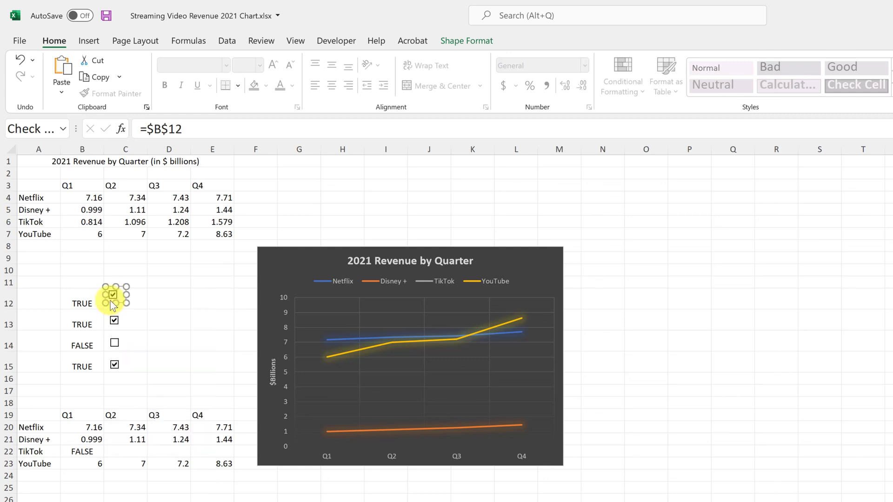
pyautogui.moveTo(111, 301); pyautogui.dragTo(113, 306)
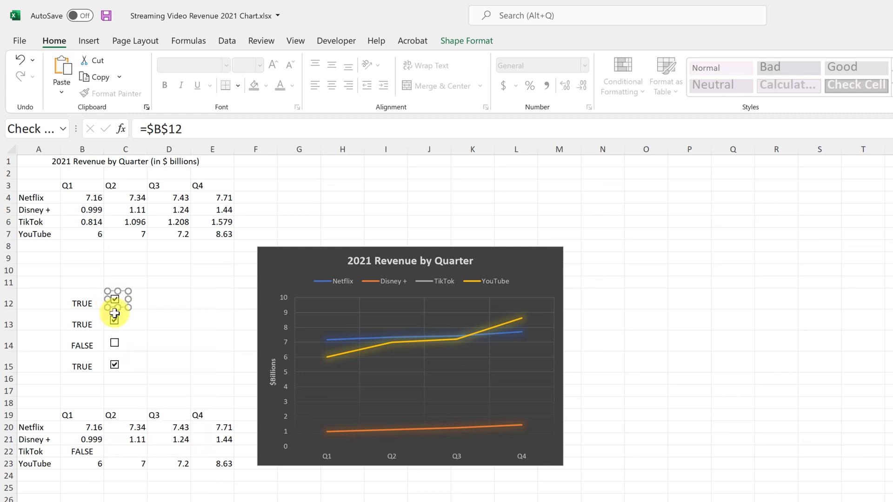
pyautogui.click(157, 362)
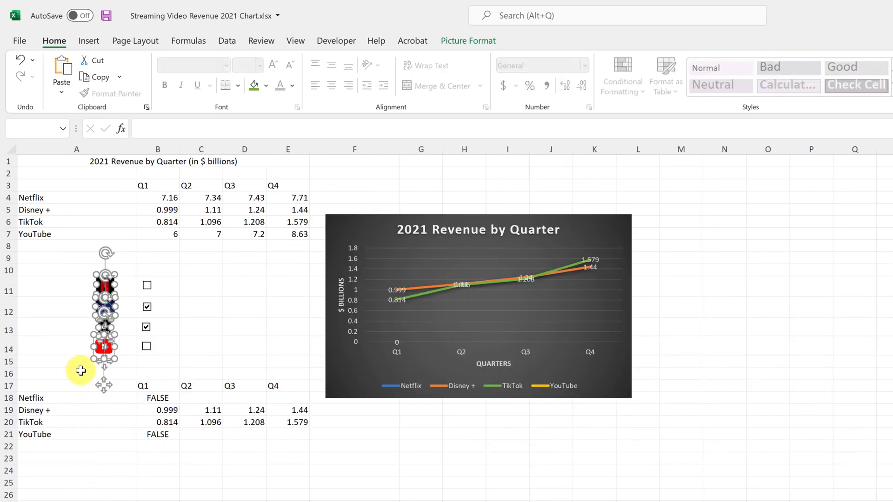
# Step: Select and copy the Netflix, Disney +, TikTok and YouTube logos in column A of the finished example sheet
pyautogui.click(75, 333)
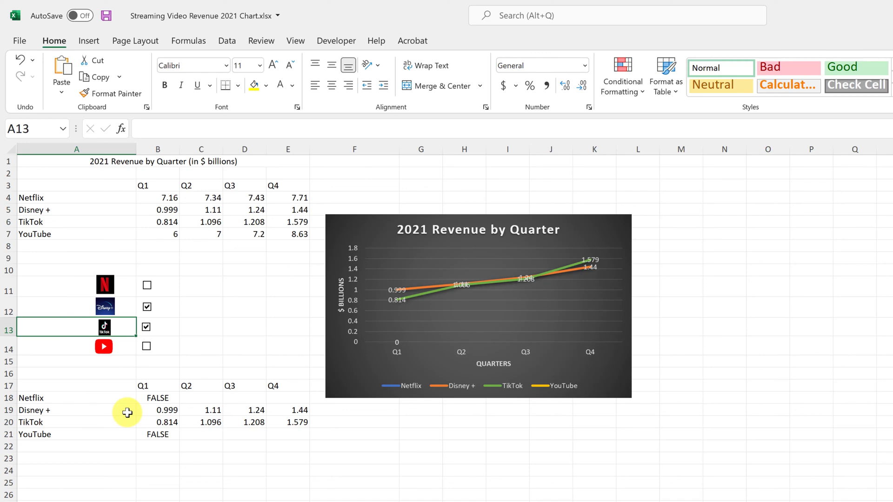
pyautogui.click(105, 287)
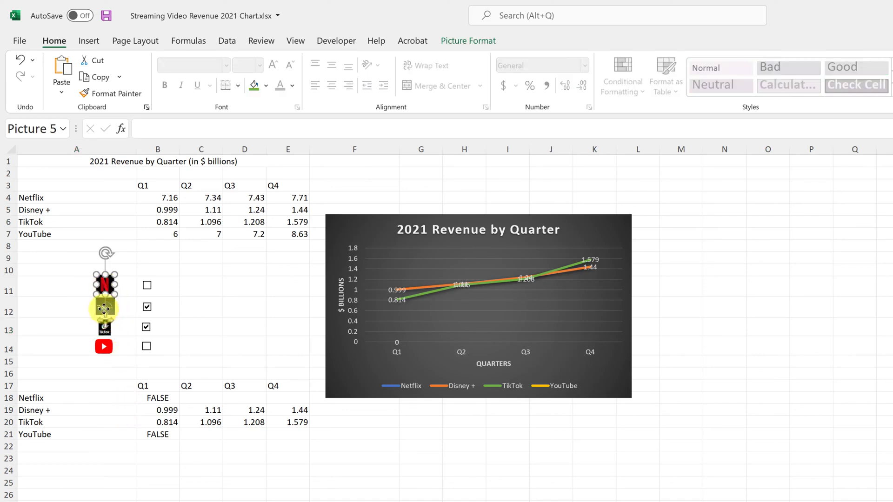
pyautogui.keyDown('ctrl'); pyautogui.click(102, 309); pyautogui.keyUp('ctrl')
pyautogui.keyDown('ctrl'); pyautogui.click(97, 329); pyautogui.keyUp('ctrl')
pyautogui.keyDown('ctrl'); pyautogui.click(100, 344); pyautogui.keyUp('ctrl')
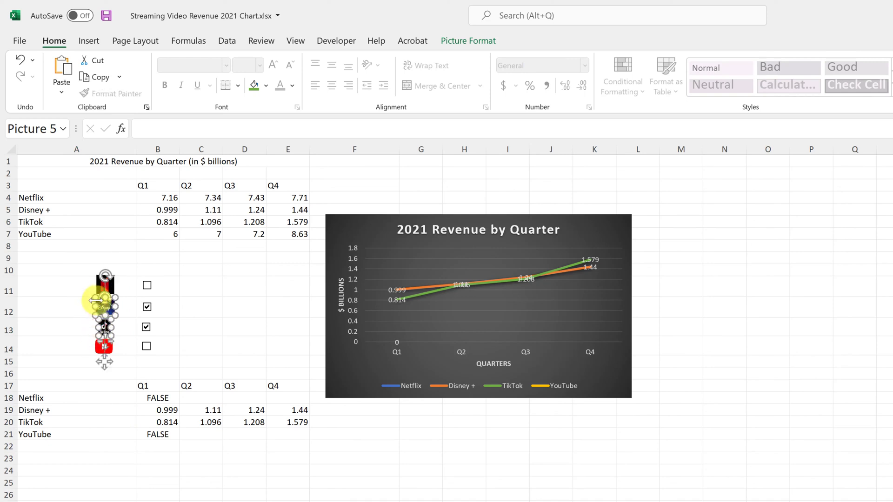
pyautogui.keyDown('ctrl'); pyautogui.click(100, 349); pyautogui.keyUp('ctrl')
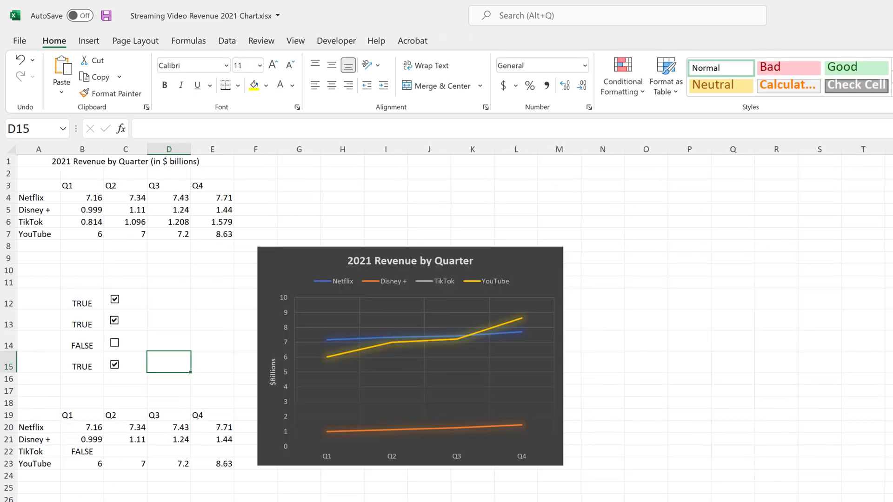
# Step: Paste the four logos into the working sheet and position them in A12:A15 beside their linked cells
pyautogui.hotkey('ctrl', 'v')
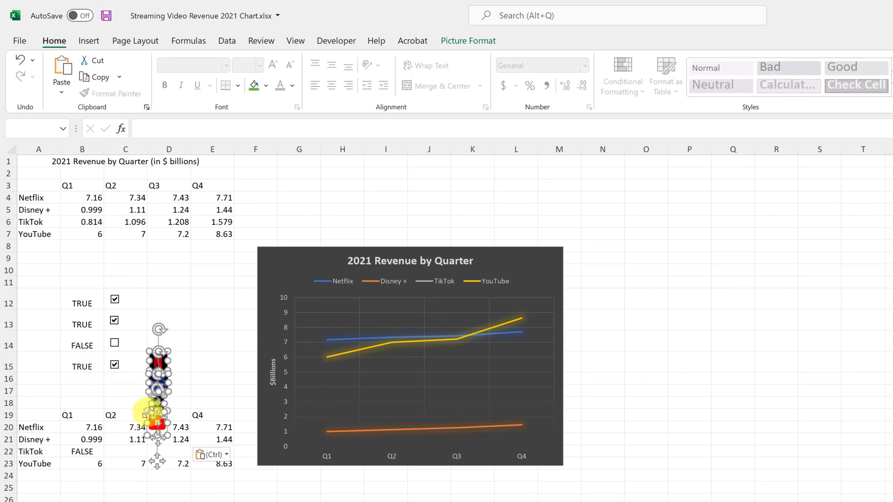
pyautogui.moveTo(154, 416); pyautogui.dragTo(41, 359)
pyautogui.click(169, 500)
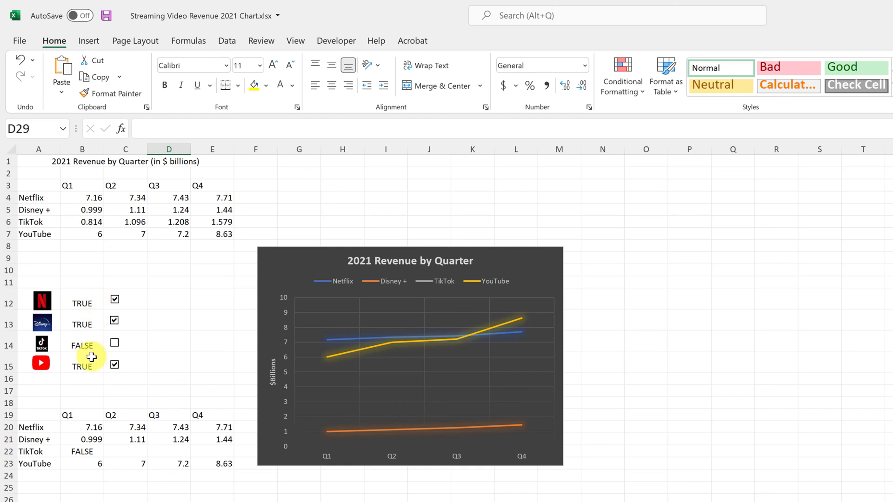
# Step: Test the chart by checking TikTok, toggling Disney + off and on, and unchecking YouTube and Netflix
pyautogui.click(114, 343)
pyautogui.click(113, 320)
pyautogui.click(114, 320)
pyautogui.click(115, 364)
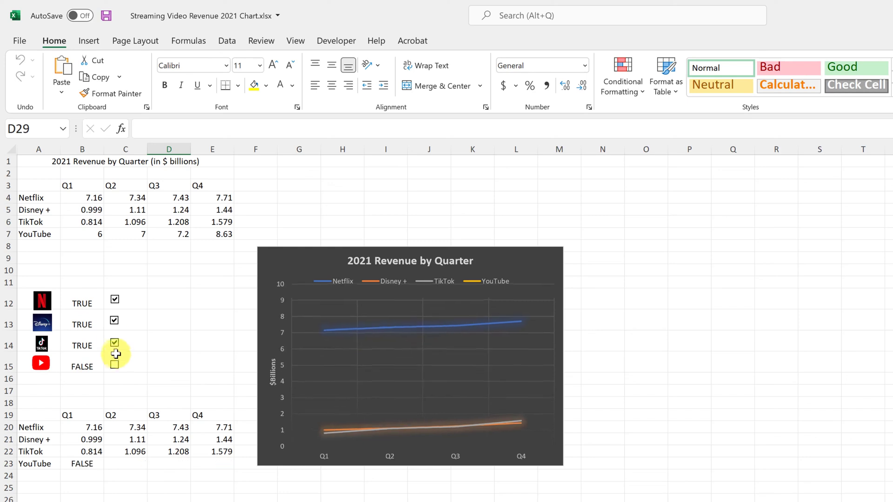
pyautogui.click(115, 300)
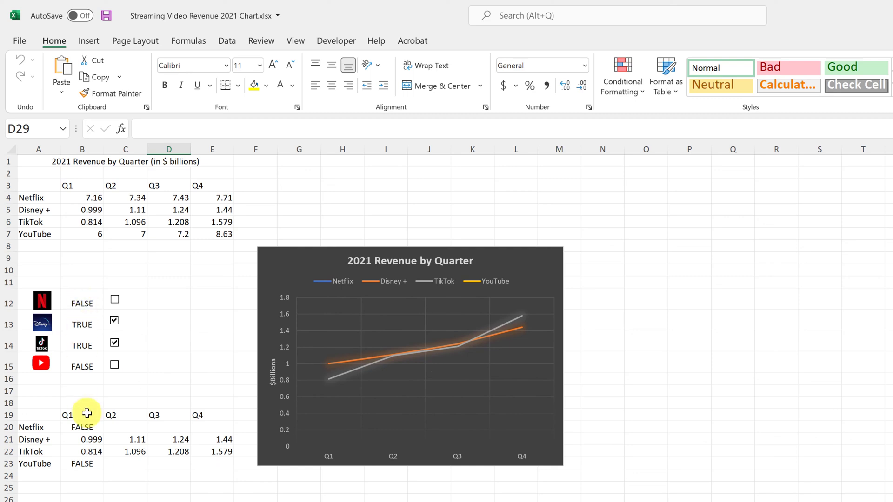
# Step: Hide the linked TRUE/FALSE values in B12:B15 by setting their font colour to white
pyautogui.click(83, 389)
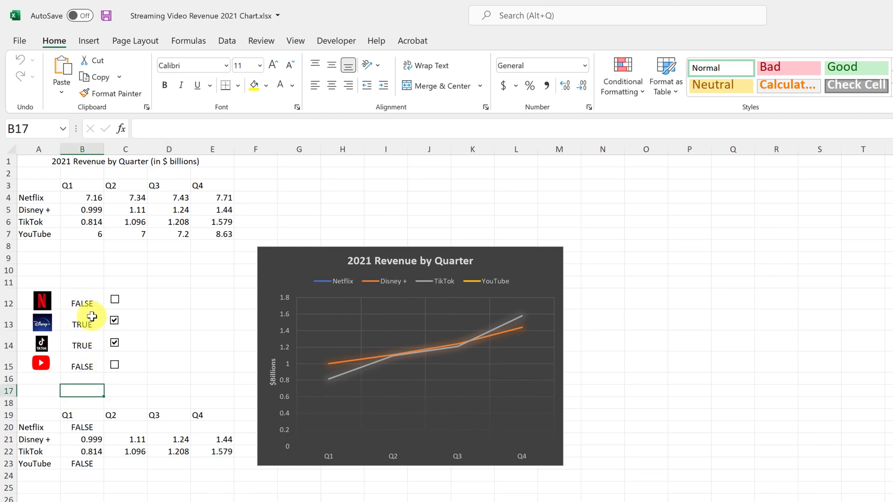
pyautogui.moveTo(82, 304); pyautogui.dragTo(84, 367)
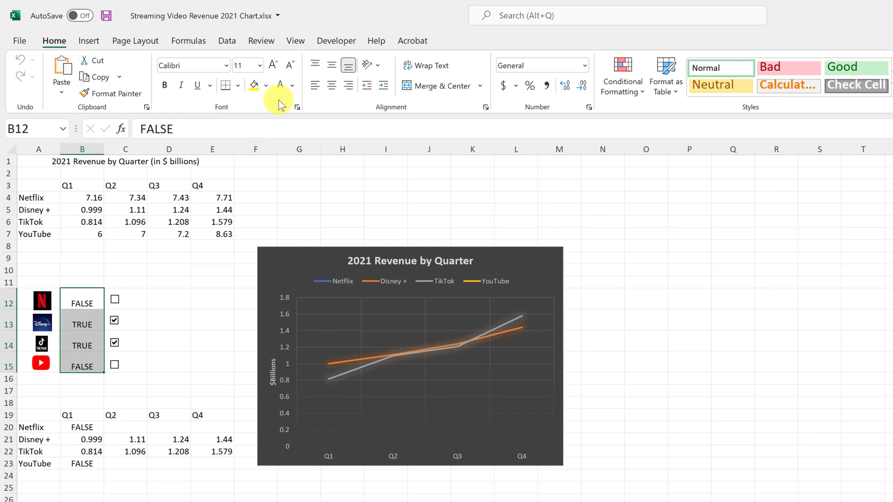
pyautogui.click(292, 87)
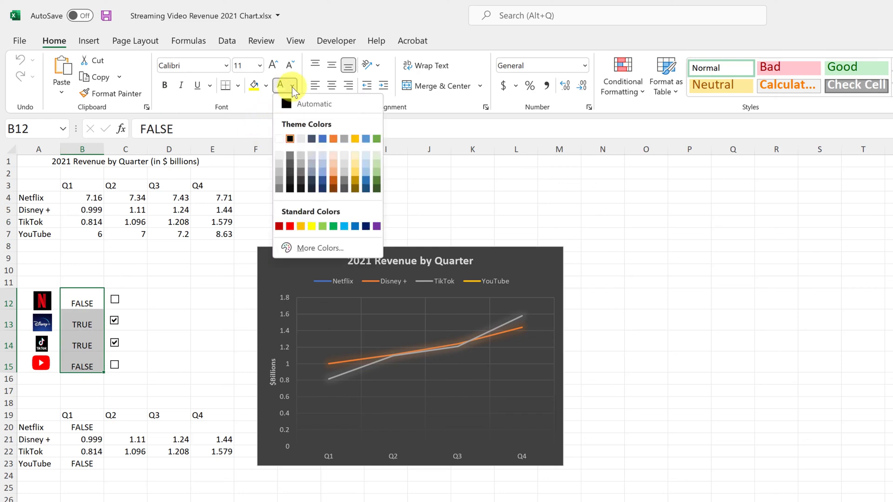
pyautogui.click(281, 139)
pyautogui.click(173, 348)
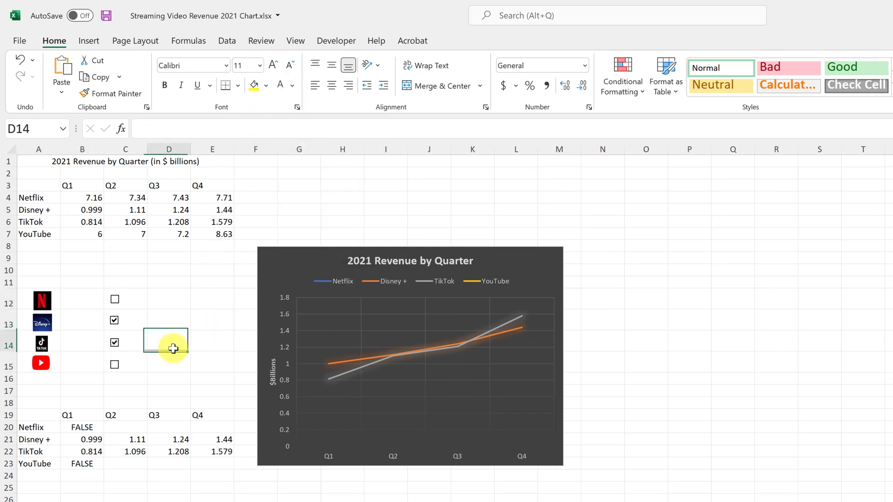
# Step: Move the Netflix and Disney + check boxes from column C into B12 and B13, beside their logos
pyautogui.click(129, 303)
pyautogui.rightClick(129, 303)
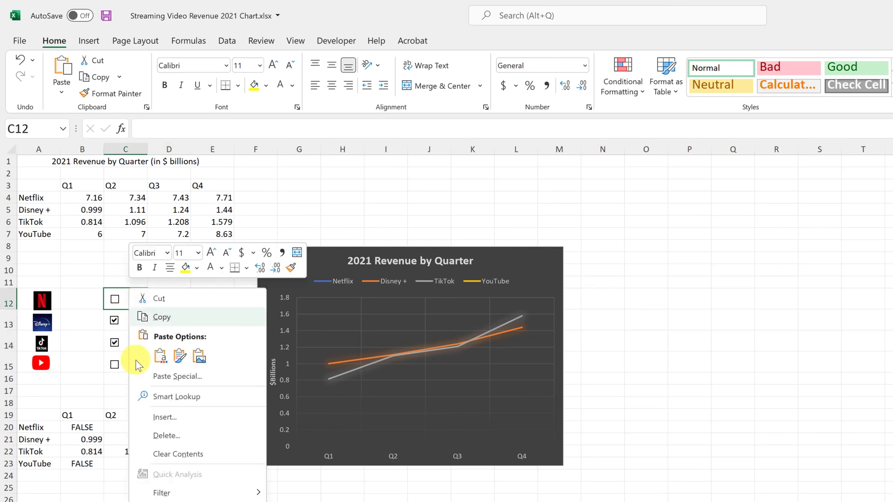
pyautogui.press('Escape')
pyautogui.rightClick(116, 299)
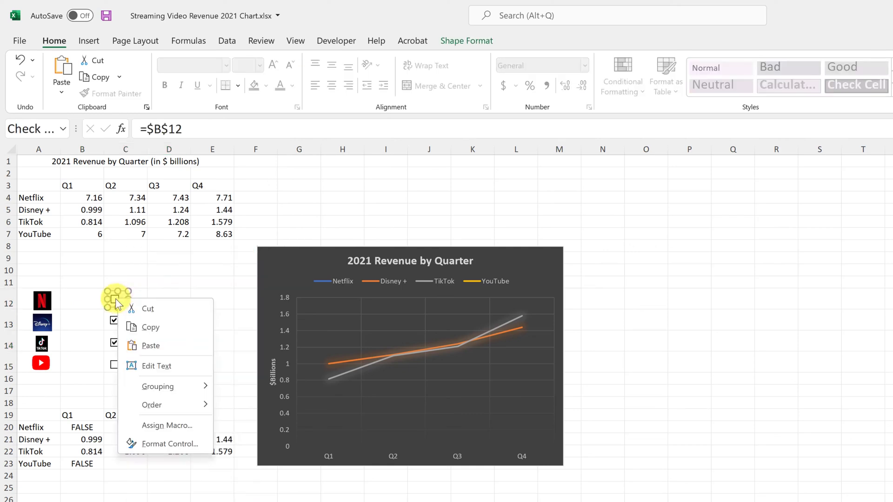
pyautogui.press('Escape')
pyautogui.moveTo(114, 300); pyautogui.dragTo(71, 301)
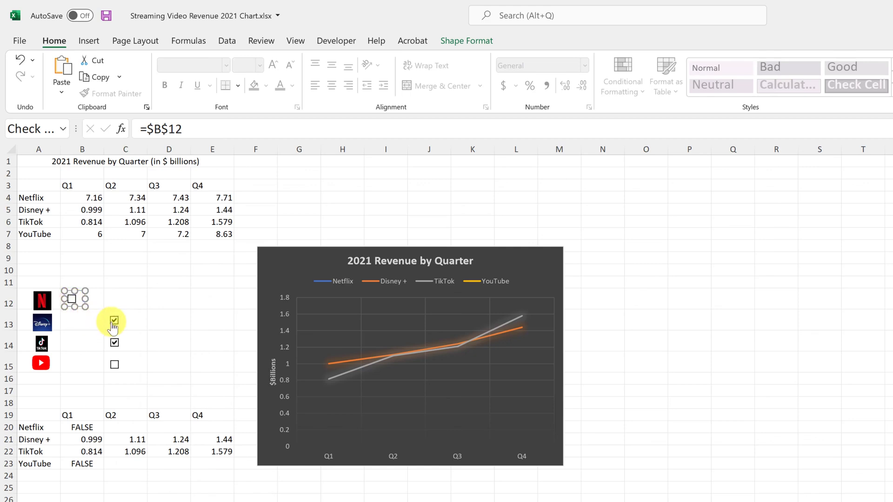
pyautogui.rightClick(114, 321)
pyautogui.press('Escape')
pyautogui.moveTo(113, 320); pyautogui.dragTo(71, 321)
# Step: Move the TikTok and YouTube check boxes from column C into B14 and B15, in line with the others
pyautogui.click(114, 344)
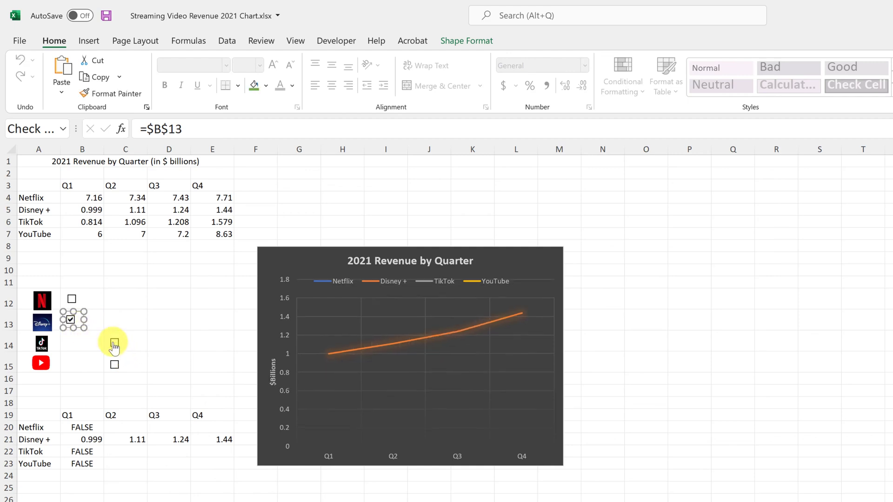
pyautogui.rightClick(114, 345)
pyautogui.press('Escape')
pyautogui.moveTo(115, 351); pyautogui.dragTo(69, 343)
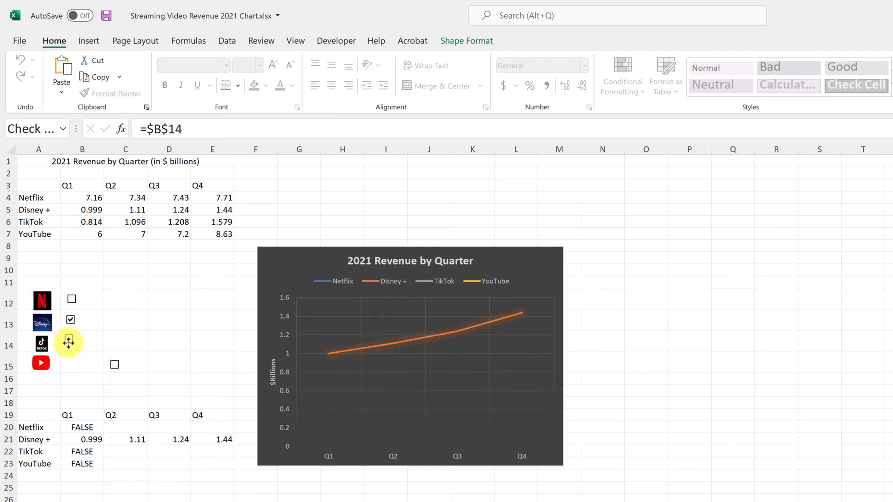
pyautogui.rightClick(113, 365)
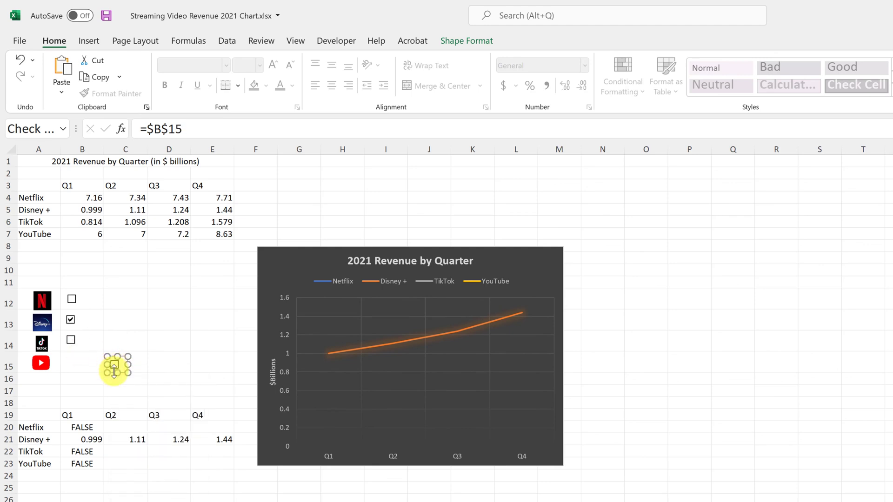
pyautogui.moveTo(115, 364); pyautogui.dragTo(70, 364)
pyautogui.click(88, 378)
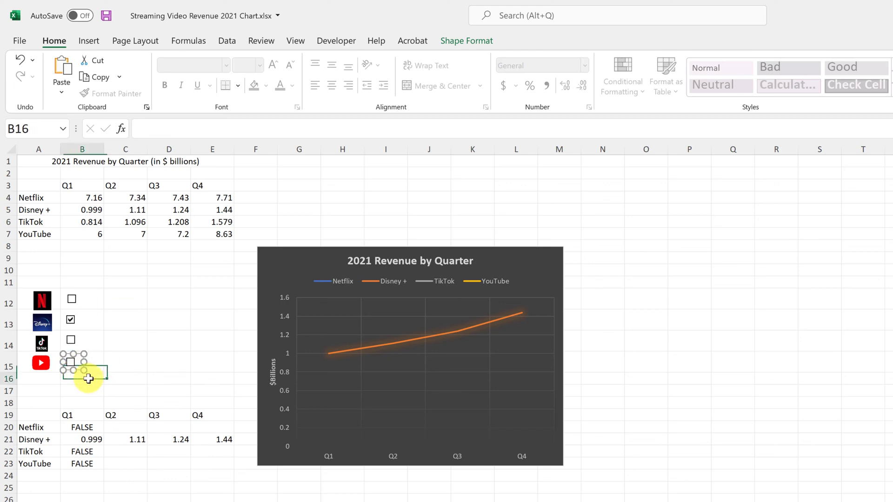
# Step: Turn on the YouTube, TikTok and Netflix check boxes to plot their series on the chart
pyautogui.click(70, 361)
pyautogui.click(71, 339)
pyautogui.click(71, 298)
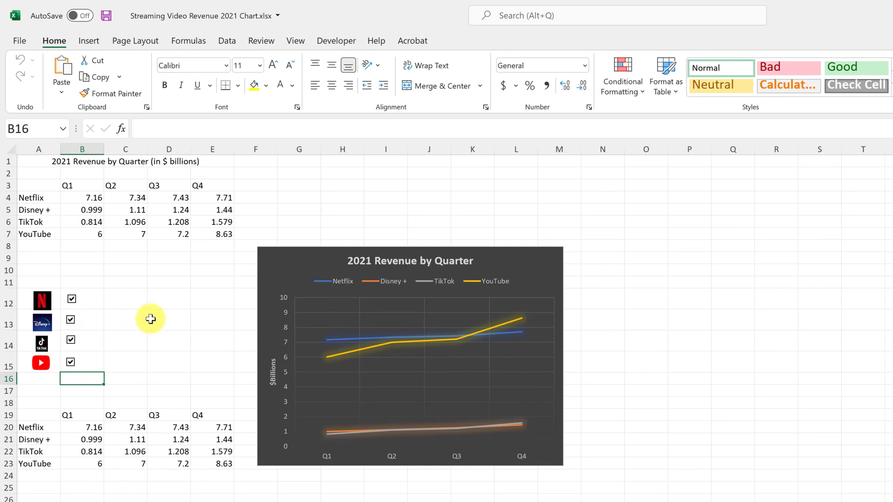
pyautogui.click(641, 149)
pyautogui.rightClick(642, 150)
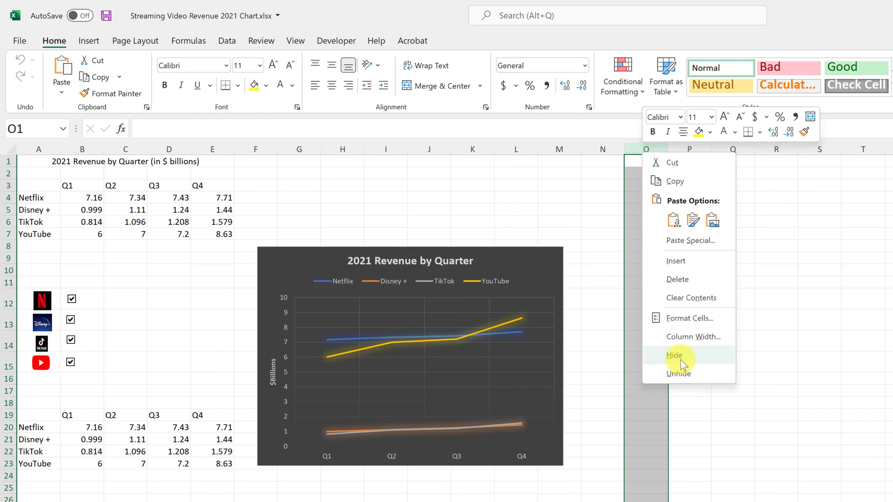
pyautogui.press('Escape')
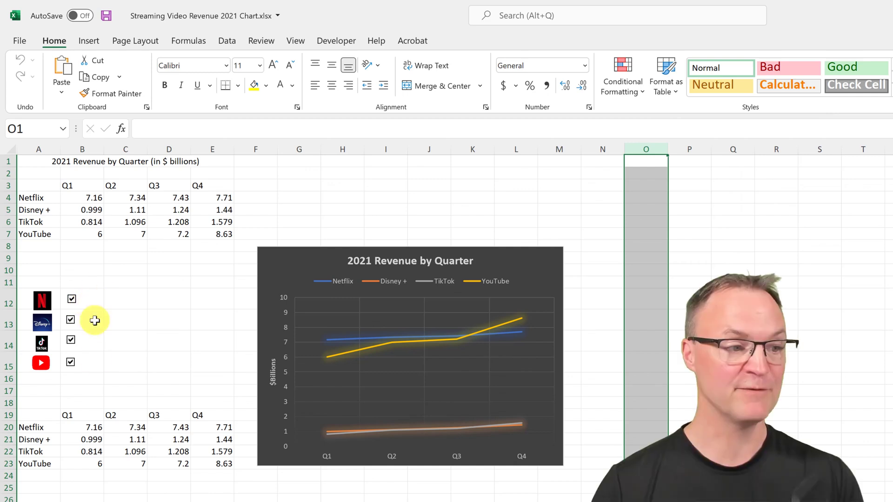
pyautogui.click(82, 500)
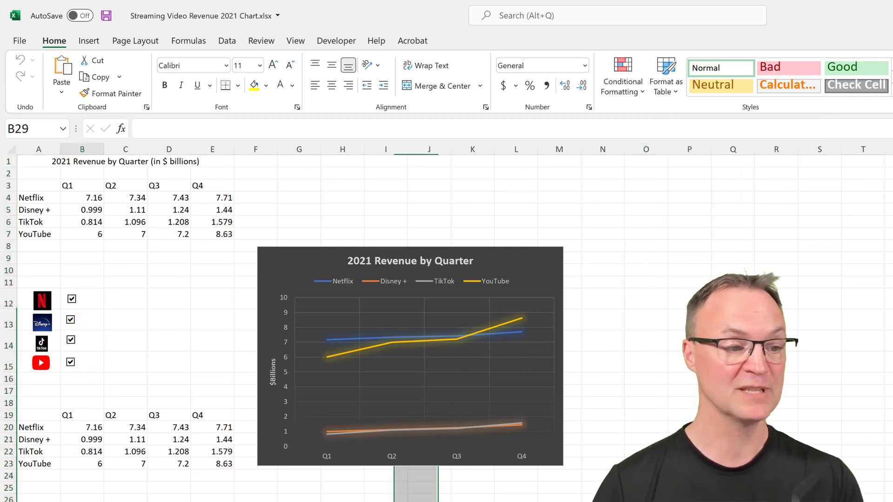